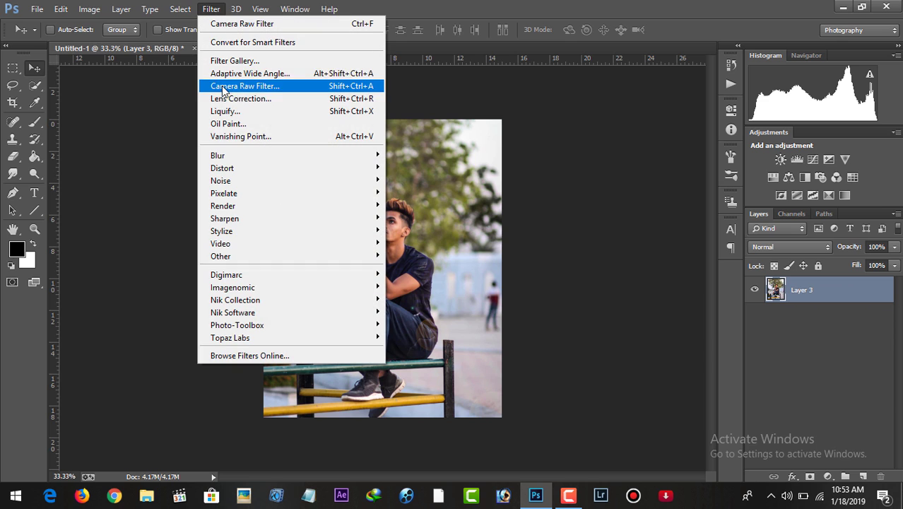
- Open the photo in the Camera Raw Filter and set Temperature to -2, Tint to +18 and Contrast to -5
{"action": "left_click", "coordinate": [262, 86]}
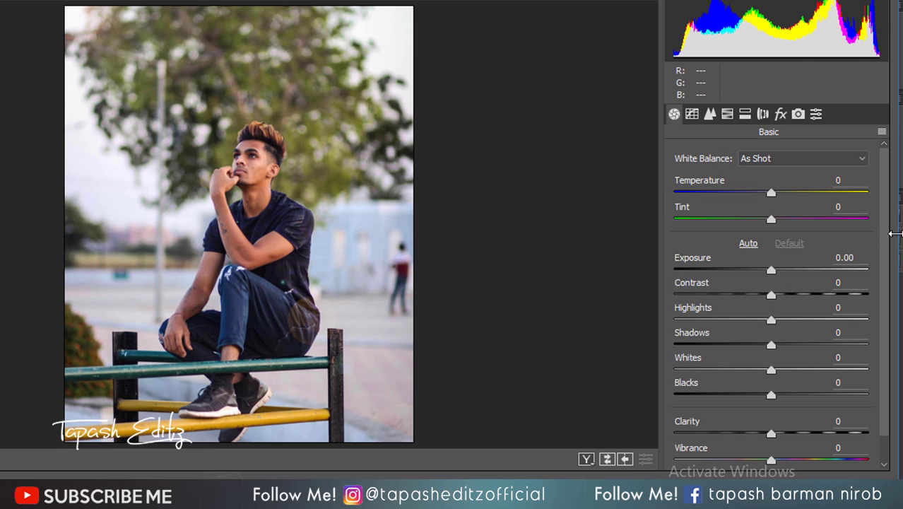
{"action": "type", "text": "-2"}
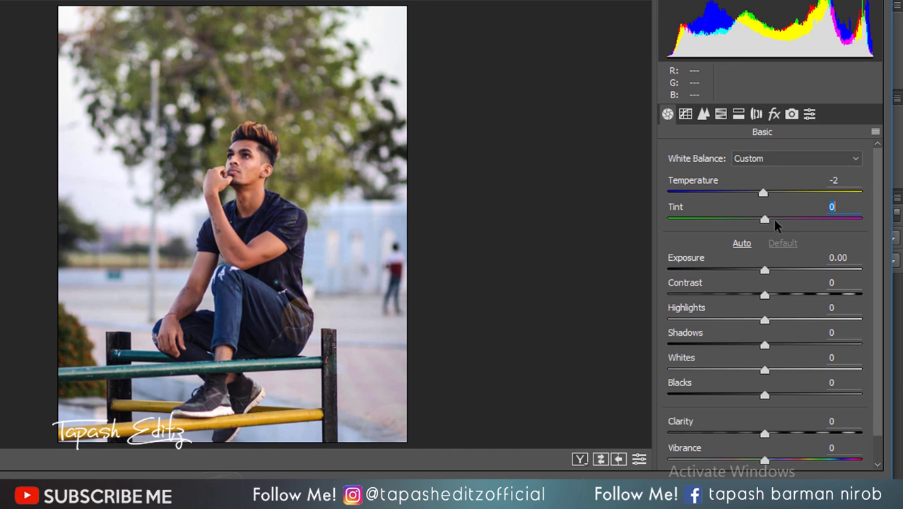
{"action": "mouse_move", "coordinate": [769, 219]}
{"action": "left_mouse_down"}
{"action": "mouse_move", "coordinate": [795, 221]}
{"action": "mouse_move", "coordinate": [782, 218]}
{"action": "left_mouse_up"}
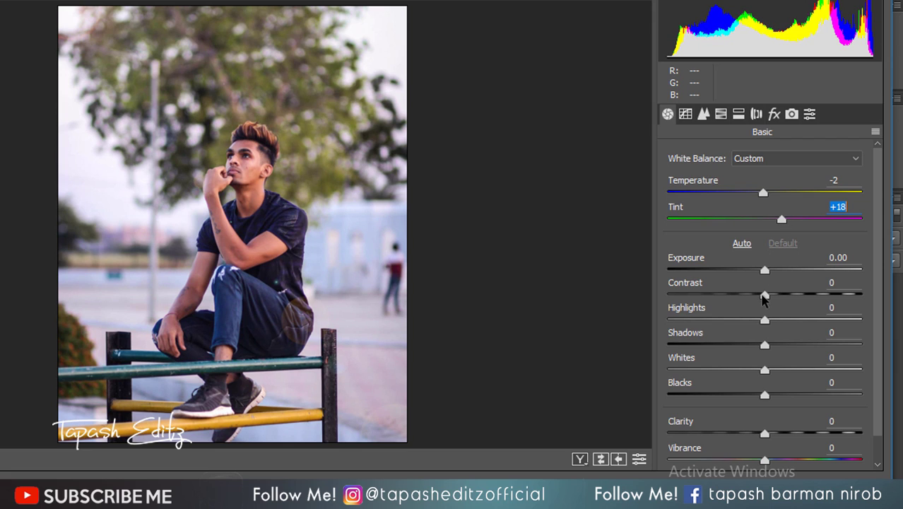
{"action": "left_click_drag", "start_coordinate": [763, 299], "coordinate": [758, 299]}
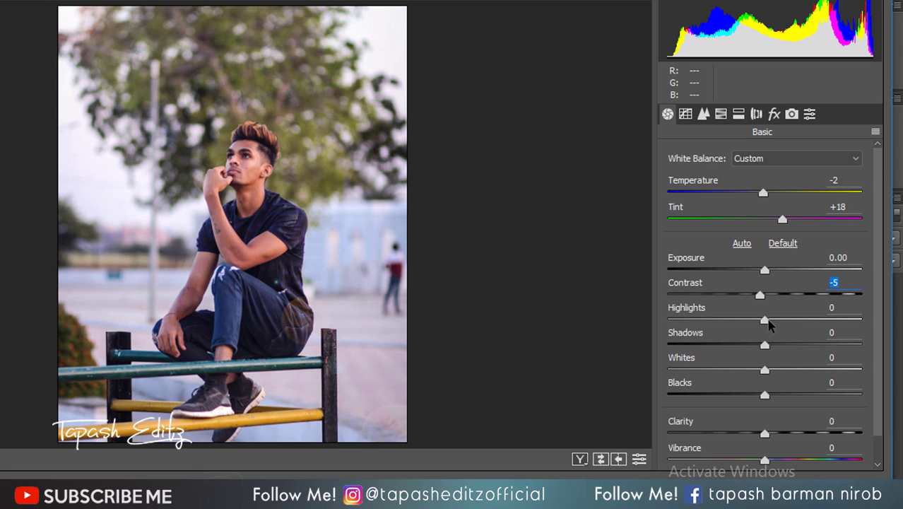
- Set the basic tones to Highlights +53, Shadows +39 and Blacks +7, leaving Whites at 0
{"action": "left_click_drag", "start_coordinate": [769, 320], "coordinate": [820, 321]}
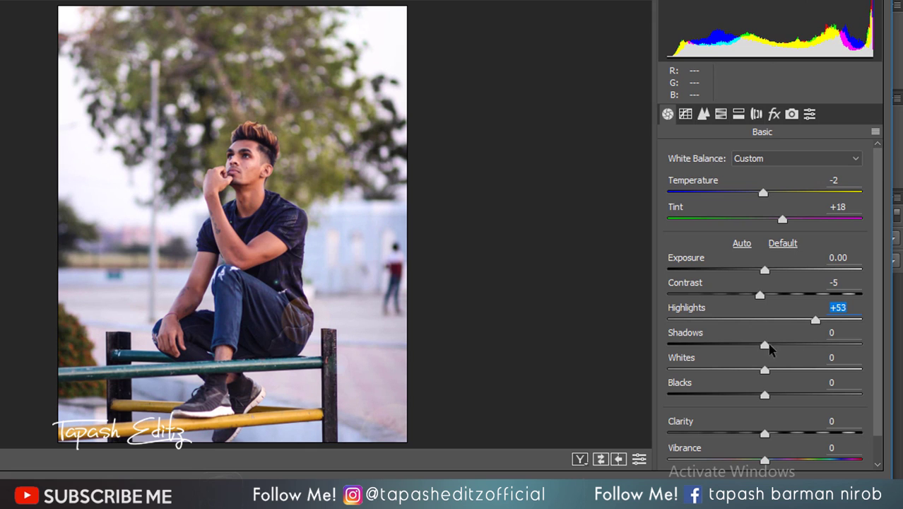
{"action": "left_click_drag", "start_coordinate": [765, 345], "coordinate": [804, 346]}
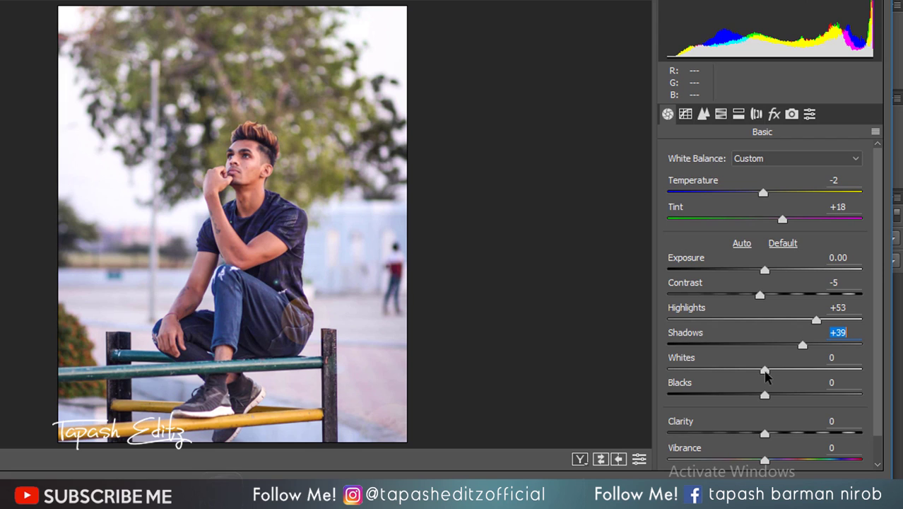
{"action": "key", "text": "Tab"}
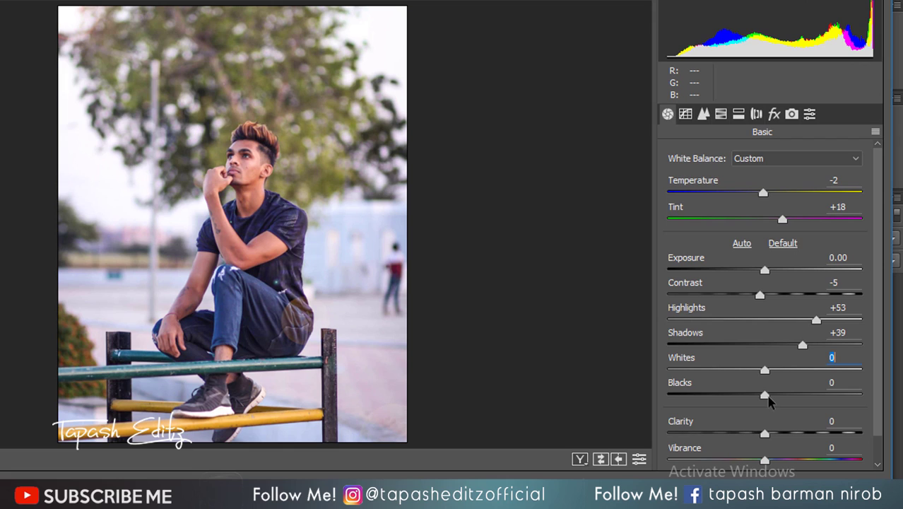
{"action": "left_click_drag", "start_coordinate": [767, 396], "coordinate": [776, 400]}
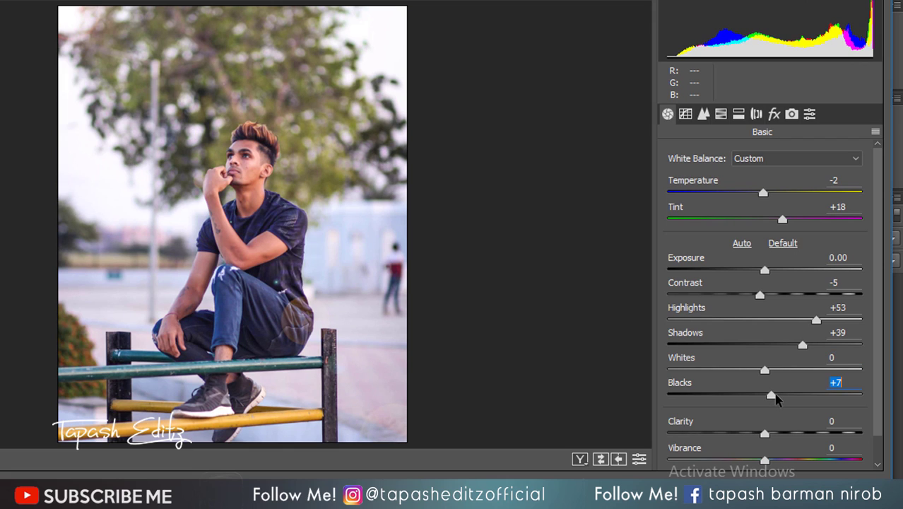
- Set Clarity to +26, Vibrance to +100 and Saturation to -38
{"action": "left_click_drag", "start_coordinate": [766, 433], "coordinate": [876, 433]}
{"action": "scroll", "coordinate": [789, 440], "scroll_direction": "down", "scroll_amount": 1}
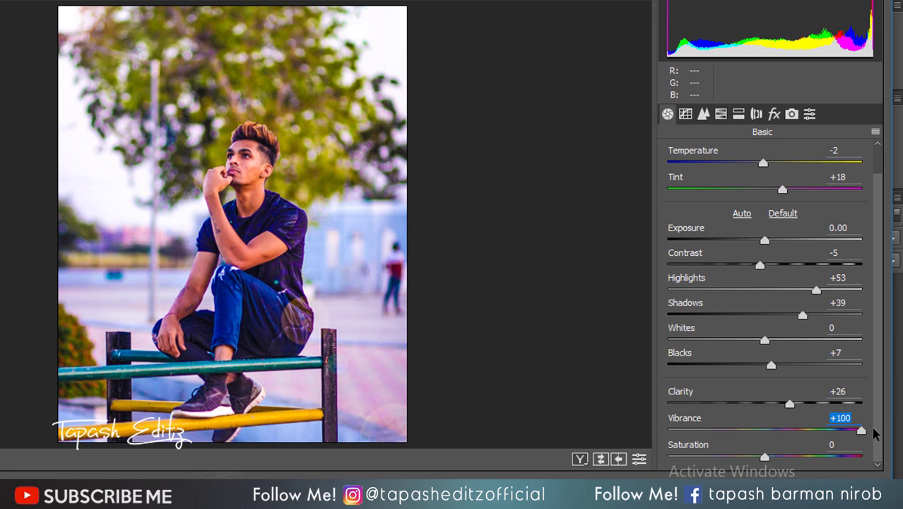
{"action": "left_click_drag", "start_coordinate": [765, 457], "coordinate": [729, 458]}
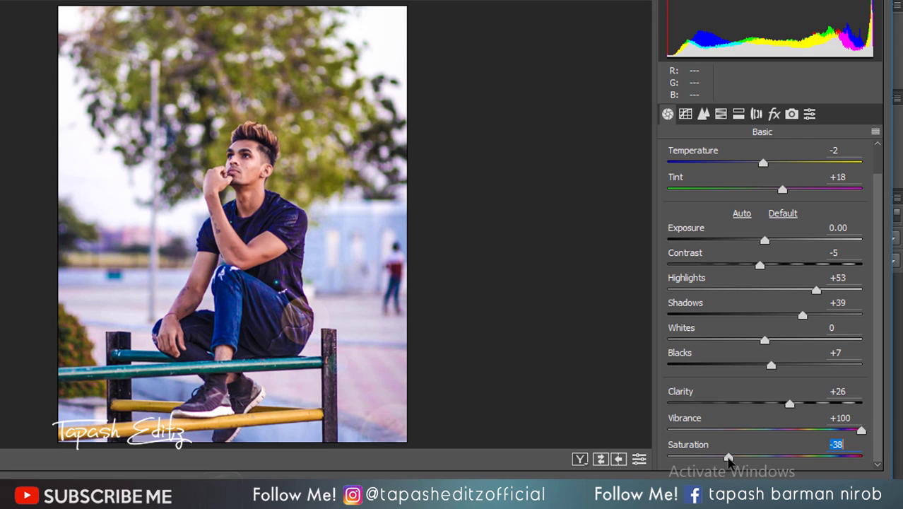
- Lift the dark end of the RGB point tone curve to input 6, output 32, and pull that point slightly back down
{"action": "left_click", "coordinate": [704, 115]}
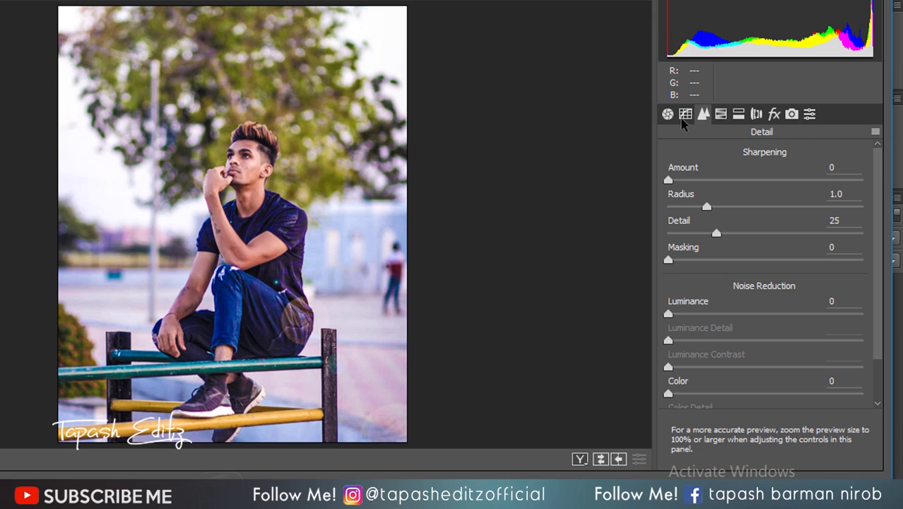
{"action": "left_click", "coordinate": [684, 115]}
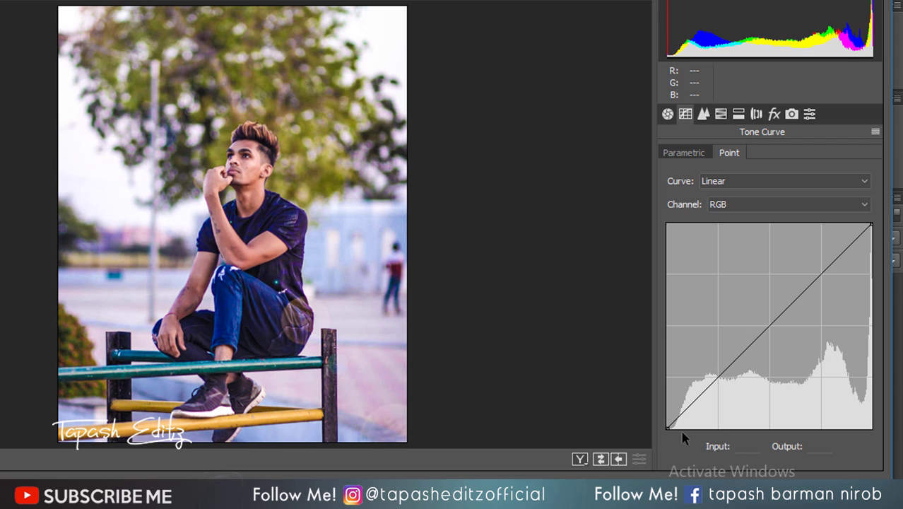
{"action": "left_click", "coordinate": [688, 154]}
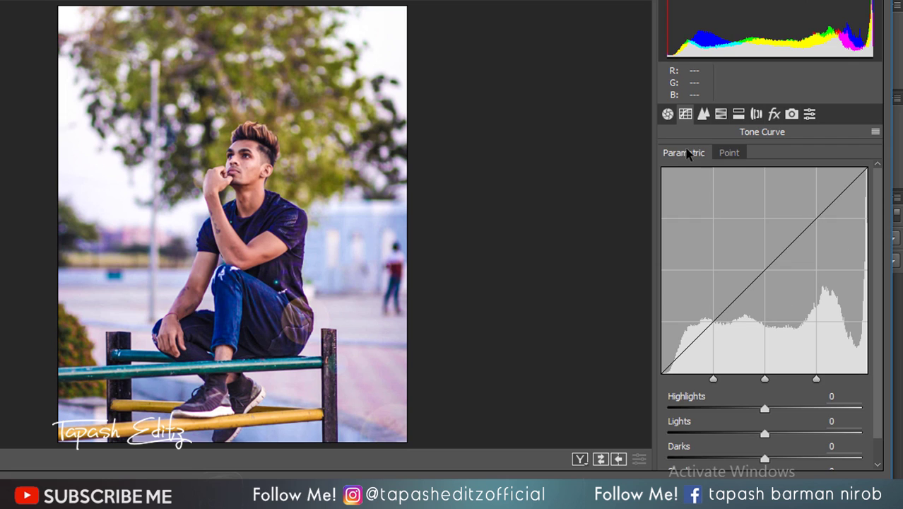
{"action": "left_click", "coordinate": [728, 152]}
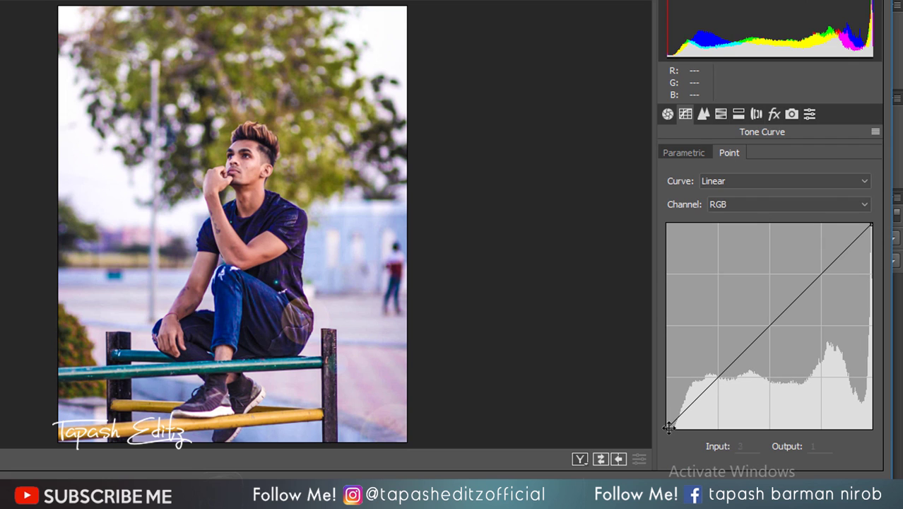
{"action": "left_click", "coordinate": [669, 425]}
{"action": "left_click_drag", "start_coordinate": [669, 426], "coordinate": [669, 418]}
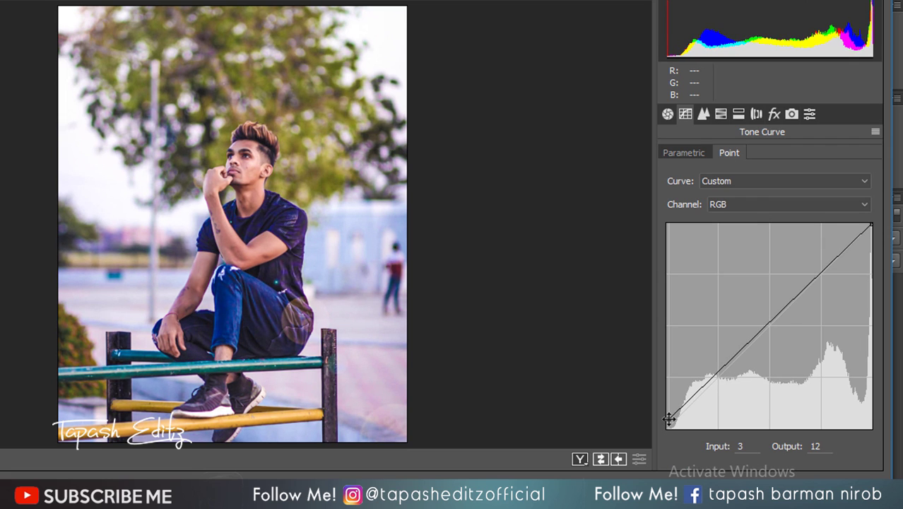
{"action": "left_click", "coordinate": [742, 447]}
{"action": "type", "text": "6"}
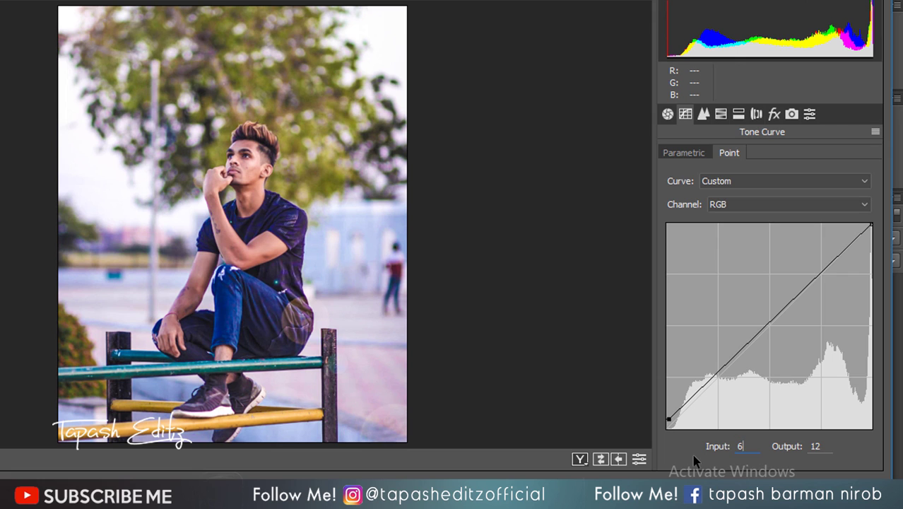
{"action": "key", "text": "Tab"}
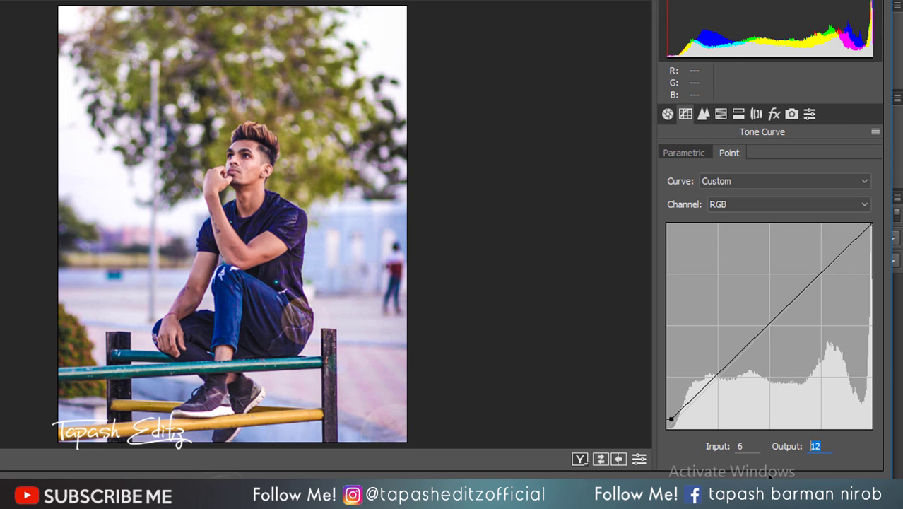
{"action": "type", "text": "32"}
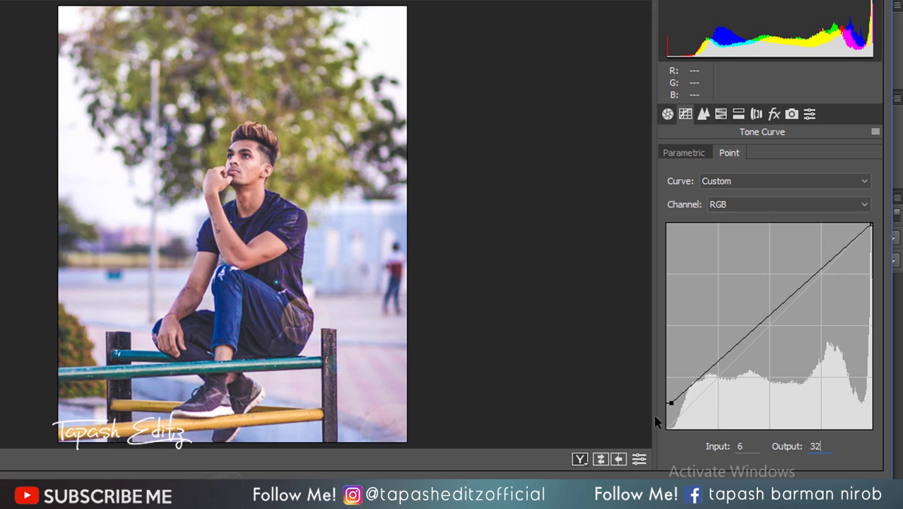
{"action": "left_click_drag", "start_coordinate": [670, 404], "coordinate": [671, 413]}
- Set the noise reduction Luminance to 27 and the HSL luminance of Oranges to +85
{"action": "left_click", "coordinate": [704, 115]}
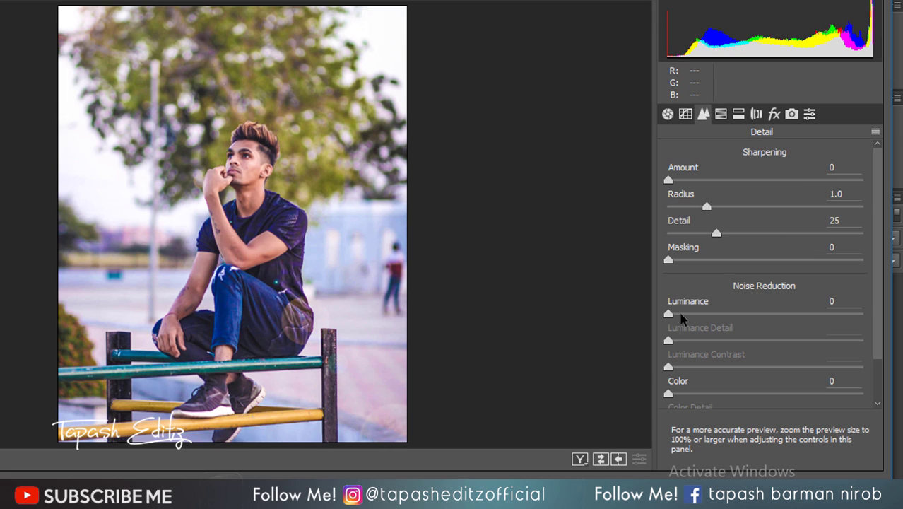
{"action": "left_click_drag", "start_coordinate": [670, 315], "coordinate": [720, 318]}
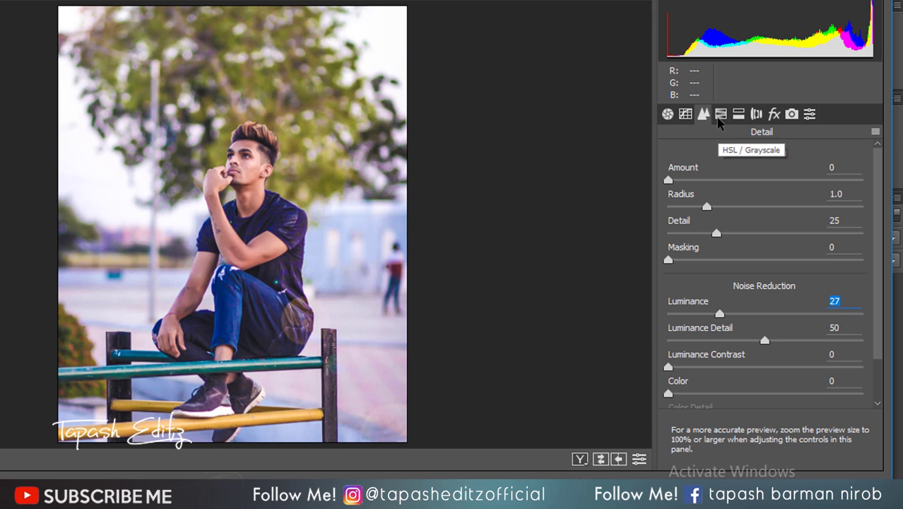
{"action": "left_click", "coordinate": [720, 114]}
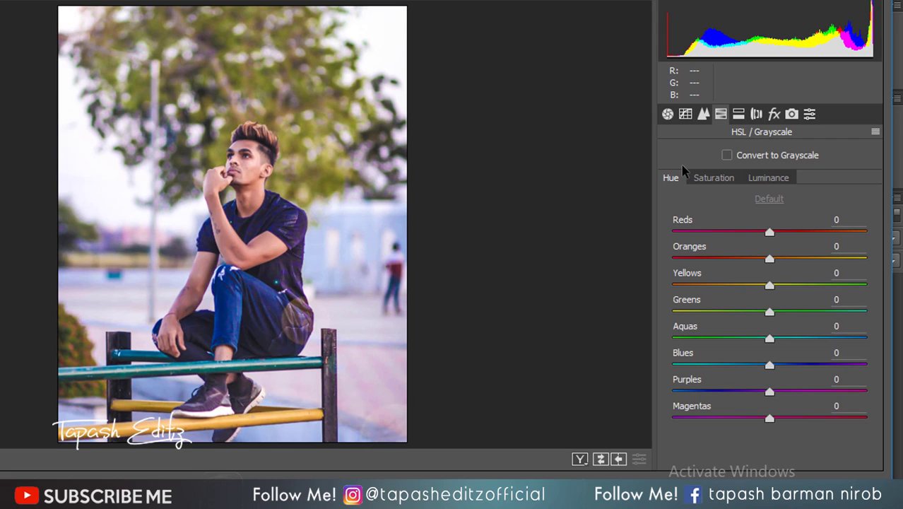
{"action": "left_click", "coordinate": [769, 178]}
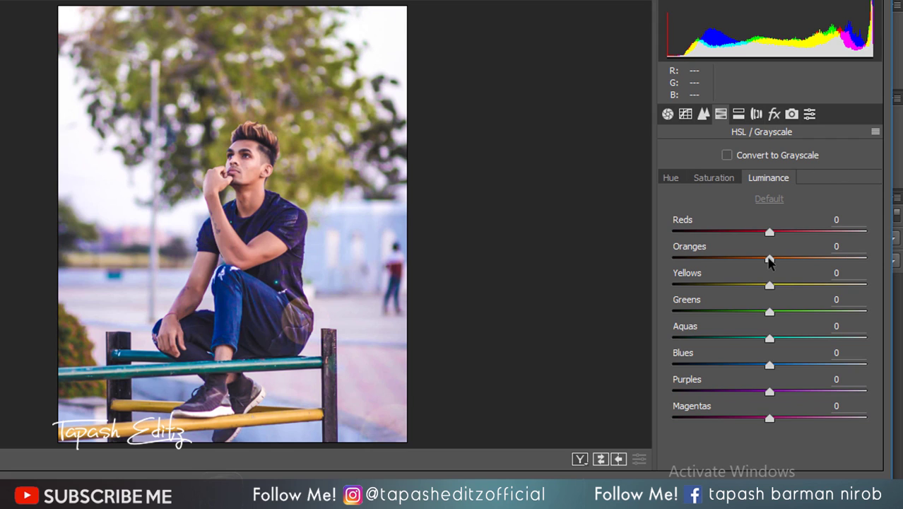
{"action": "left_click", "coordinate": [770, 261]}
{"action": "left_click_drag", "start_coordinate": [771, 260], "coordinate": [855, 262]}
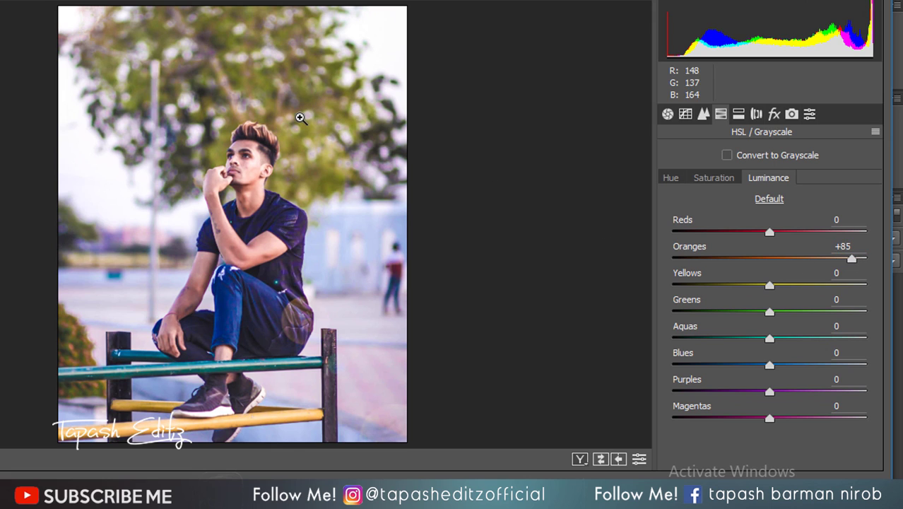
- Set the HSL saturation of Reds to +100 and Oranges to +29
{"action": "left_click", "coordinate": [300, 116]}
{"action": "left_click", "coordinate": [302, 120]}
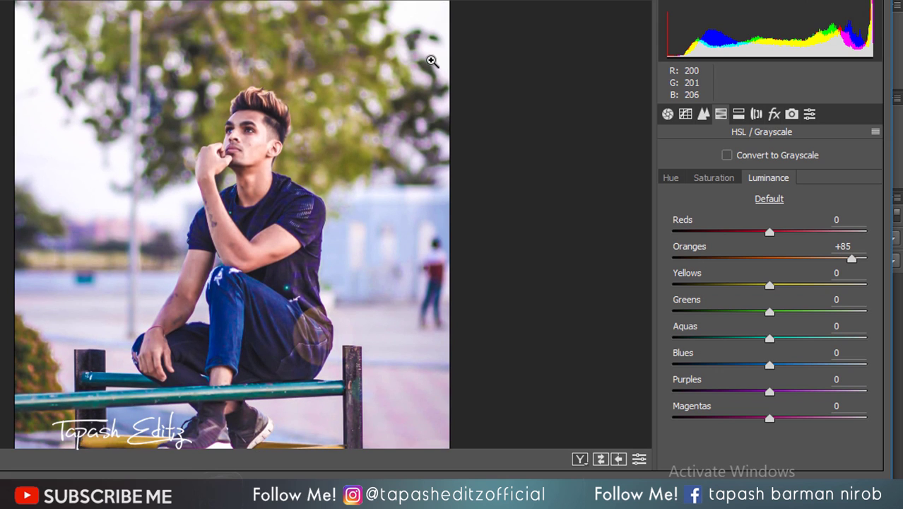
{"action": "left_click", "coordinate": [722, 181]}
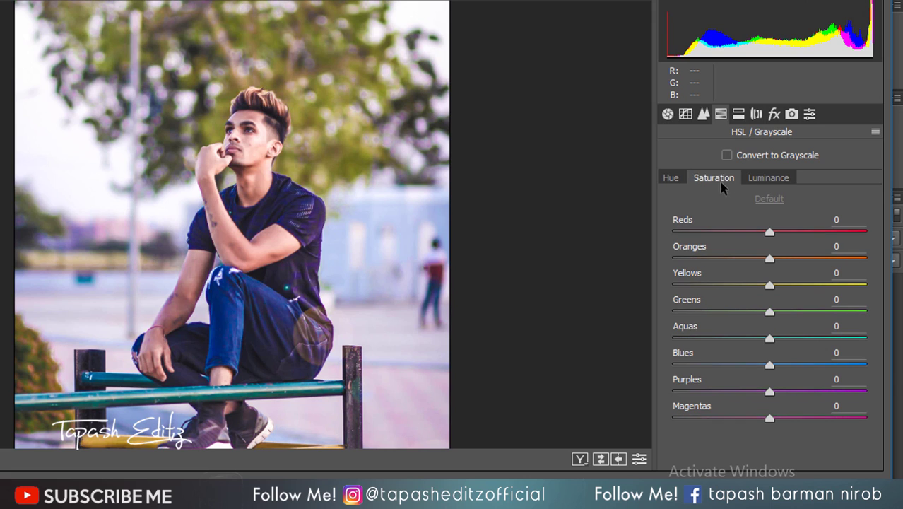
{"action": "left_click", "coordinate": [771, 235]}
{"action": "type", "text": "100"}
{"action": "key", "text": "Return"}
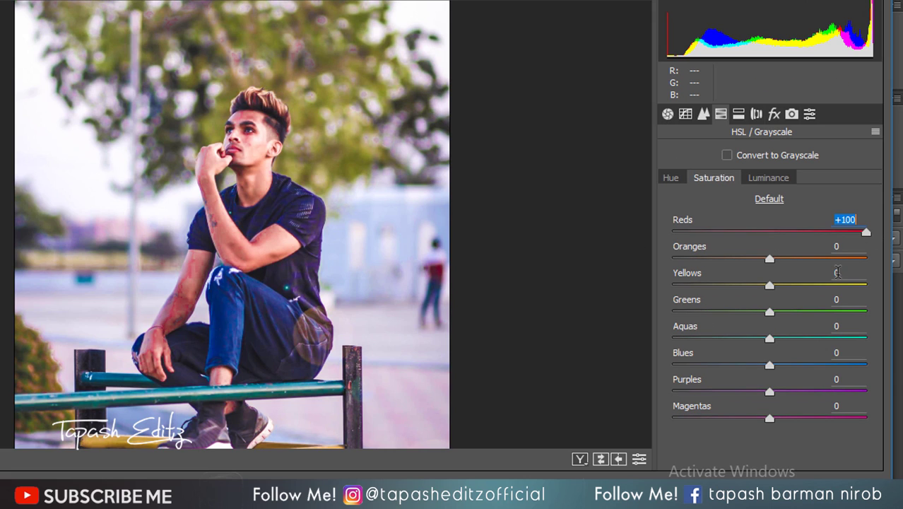
{"action": "left_click_drag", "start_coordinate": [772, 260], "coordinate": [803, 261]}
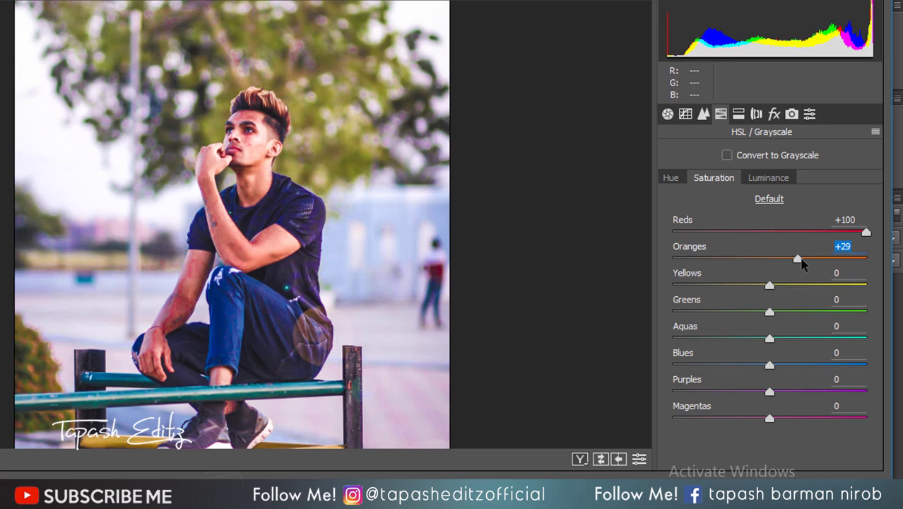
- Shift the HSL hues to Reds +43, Oranges -23, Aquas -26 and Blues -28
{"action": "left_click", "coordinate": [672, 178]}
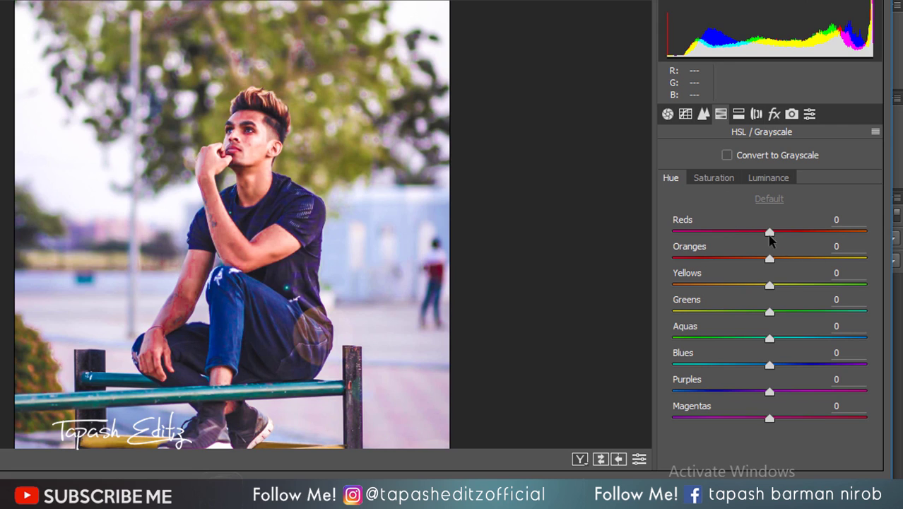
{"action": "left_click_drag", "start_coordinate": [770, 232], "coordinate": [813, 237]}
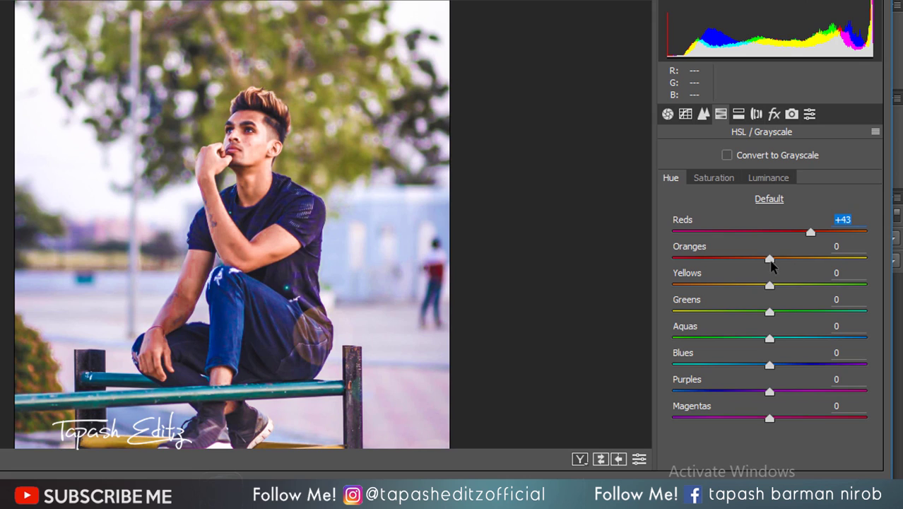
{"action": "left_click_drag", "start_coordinate": [770, 259], "coordinate": [750, 265]}
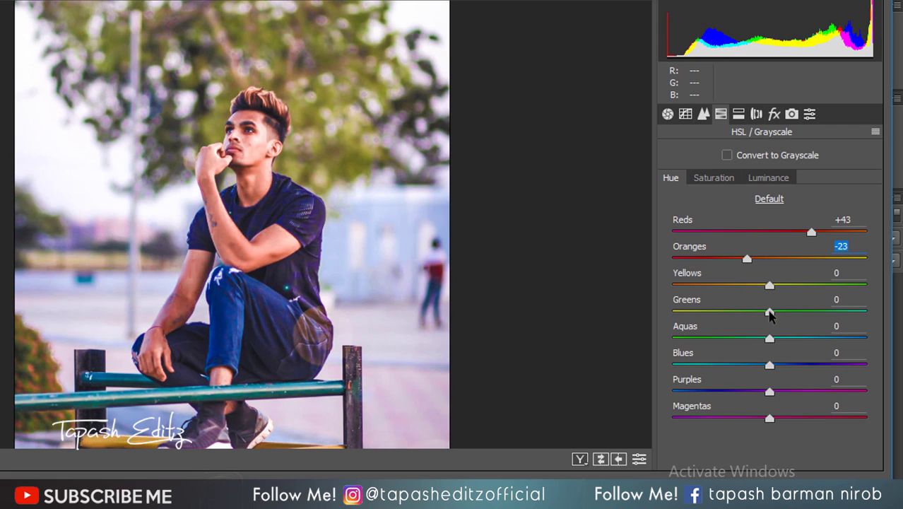
{"action": "left_click_drag", "start_coordinate": [770, 339], "coordinate": [746, 344]}
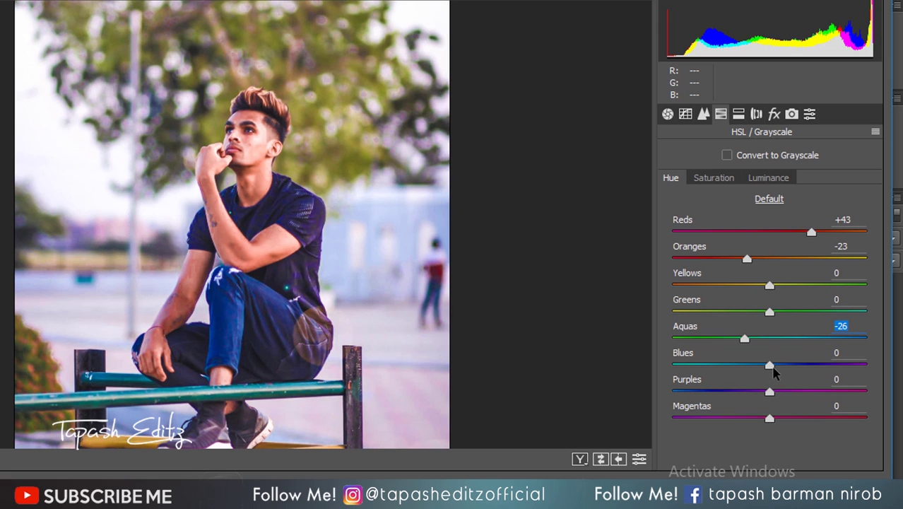
{"action": "left_click_drag", "start_coordinate": [770, 365], "coordinate": [736, 367]}
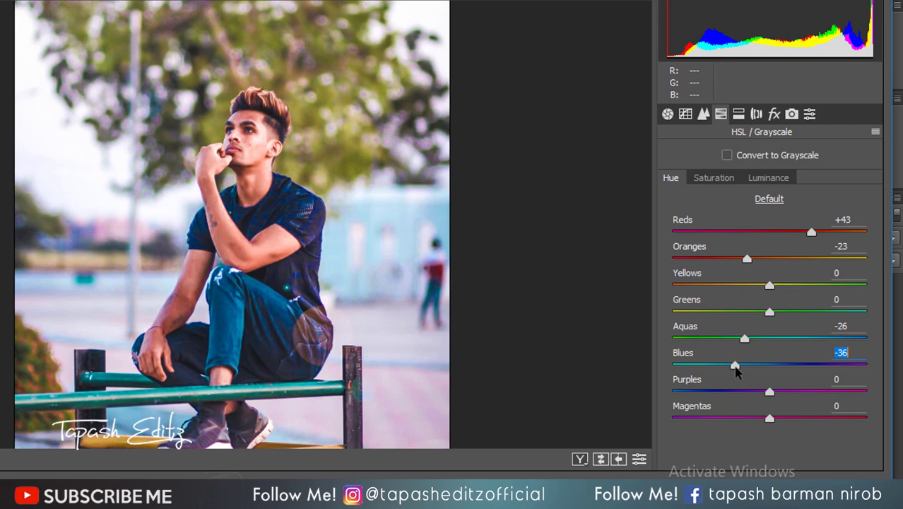
{"action": "left_click_drag", "start_coordinate": [736, 368], "coordinate": [744, 365]}
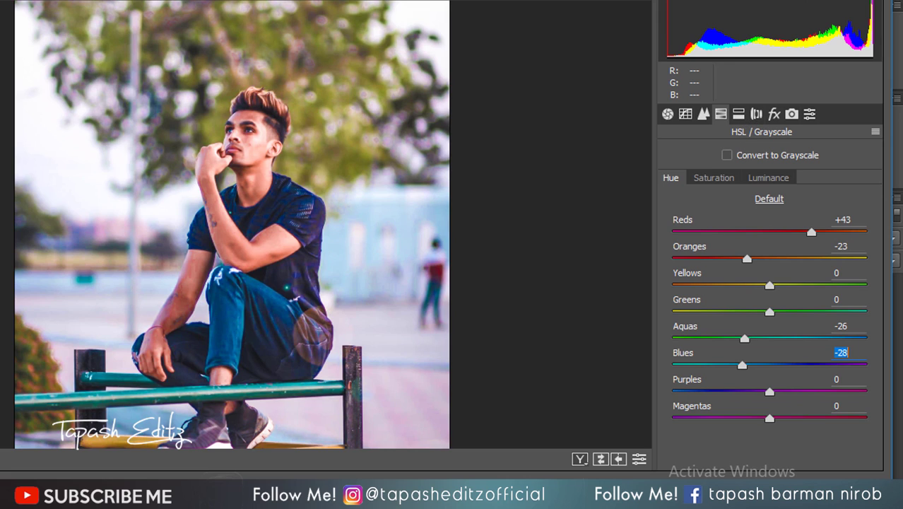
- In Camera Calibration, set the Red Primary Hue to +10 and Saturation to -90
{"action": "left_click", "coordinate": [738, 114]}
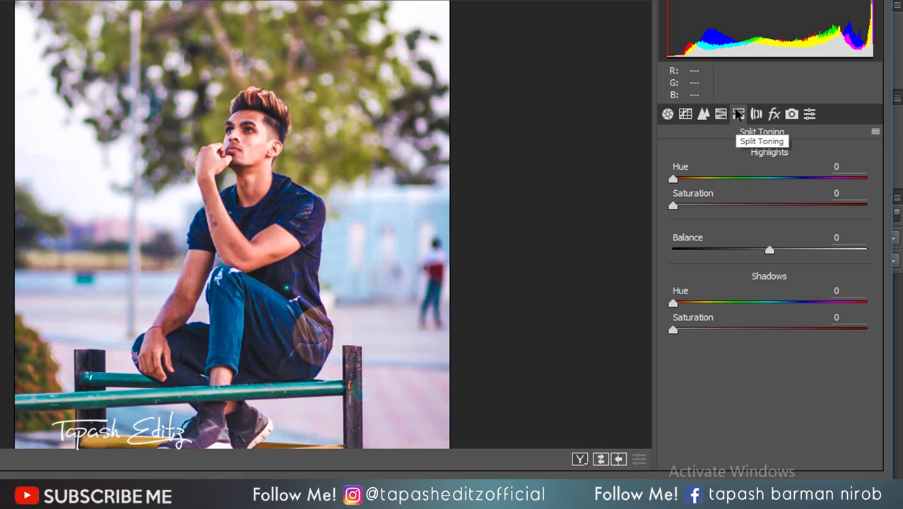
{"action": "left_click", "coordinate": [756, 114]}
{"action": "left_click", "coordinate": [774, 115]}
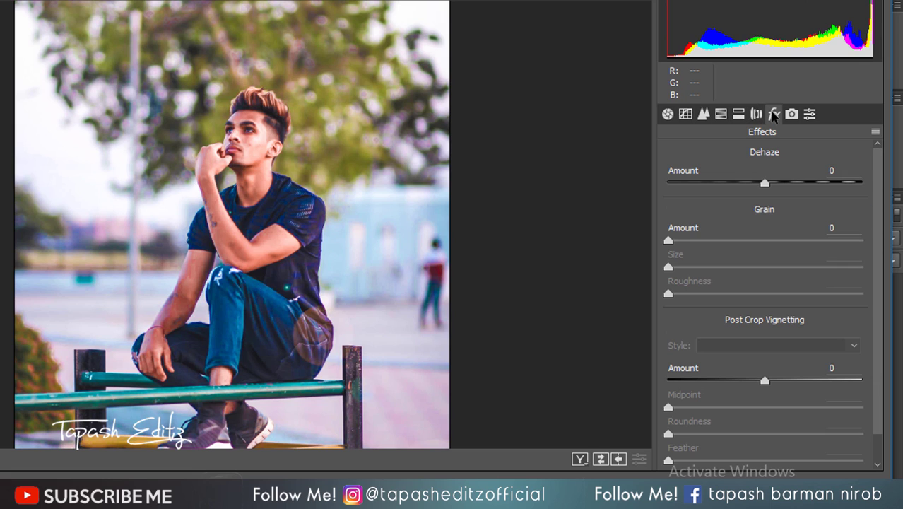
{"action": "left_click", "coordinate": [792, 114]}
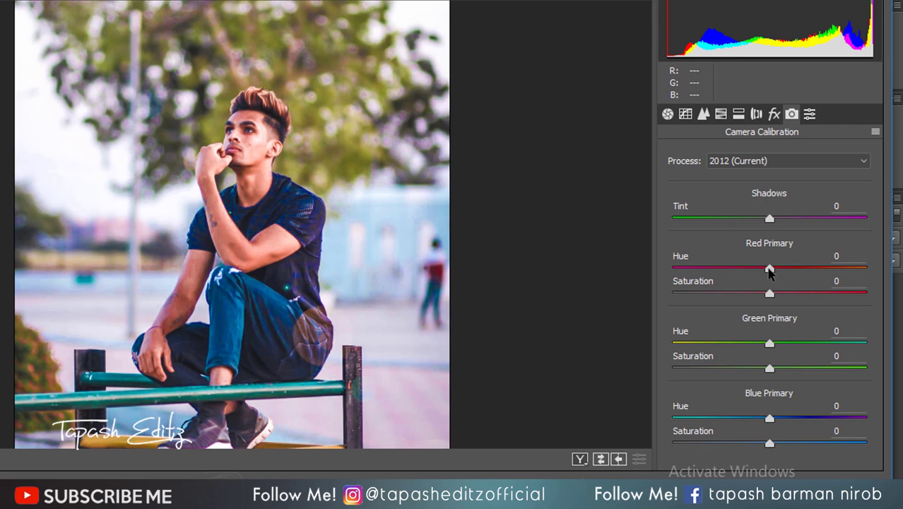
{"action": "left_click", "coordinate": [770, 268]}
{"action": "type", "text": "10"}
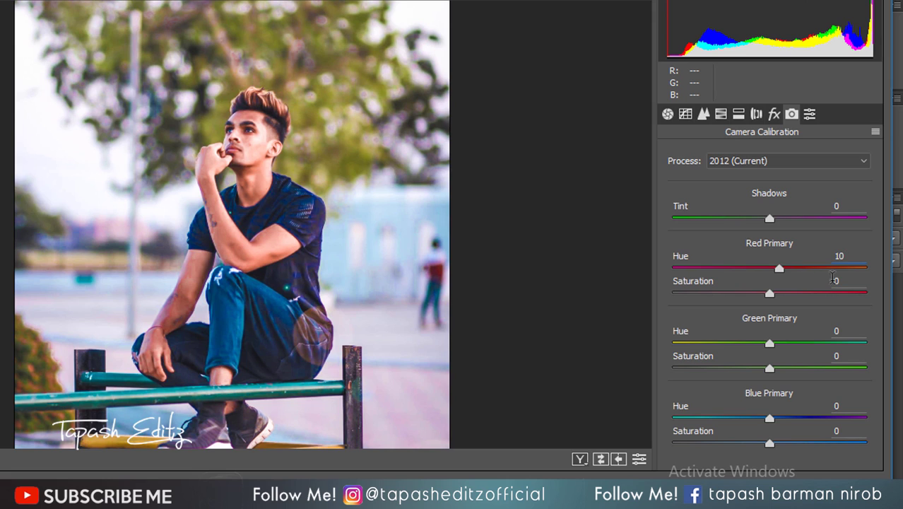
{"action": "key", "text": "Tab"}
{"action": "type", "text": "-"}
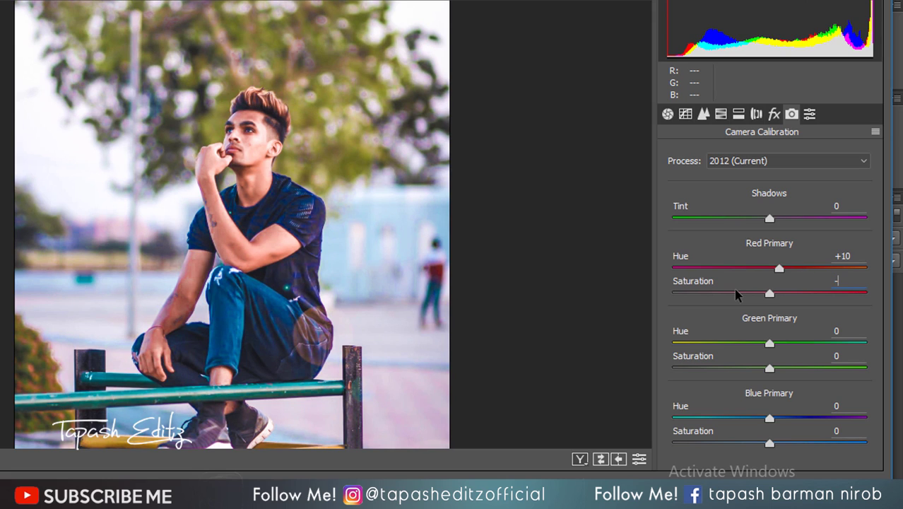
{"action": "type", "text": "90"}
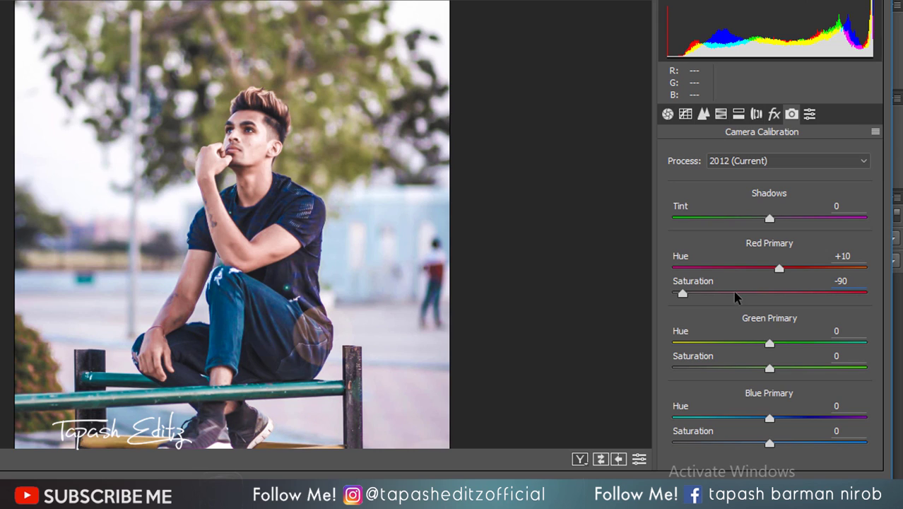
- Set the Green Primary Hue to -47 and the Blue Primary Hue to -100, and show the whole photo
{"action": "left_click", "coordinate": [817, 332]}
{"action": "type", "text": "-47"}
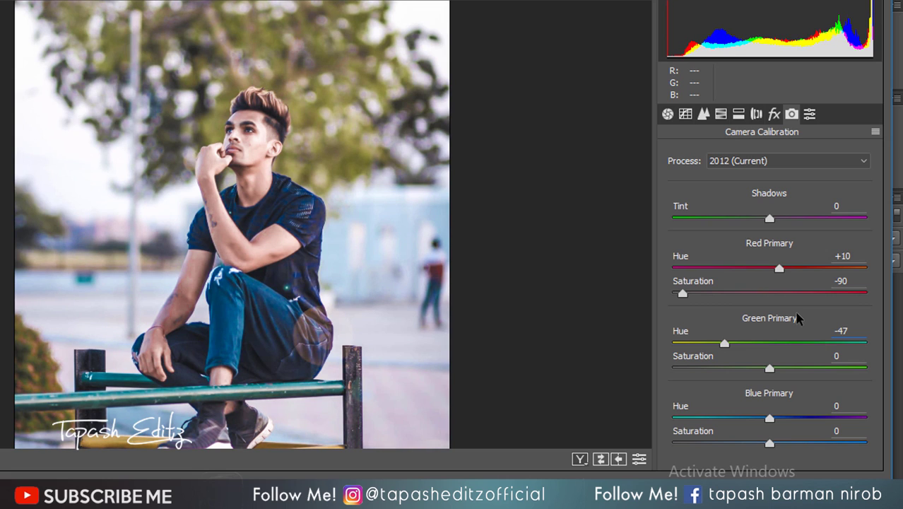
{"action": "left_click_drag", "start_coordinate": [769, 417], "coordinate": [629, 426]}
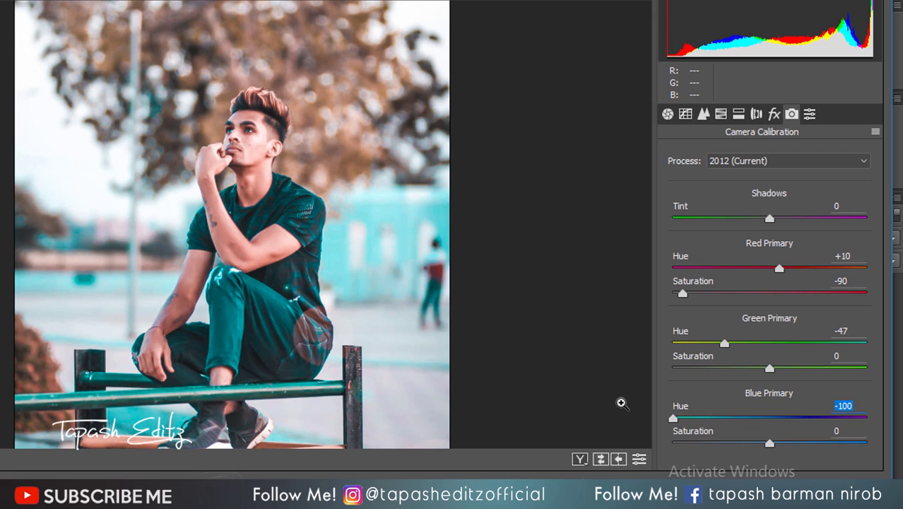
{"action": "right_click", "coordinate": [357, 145]}
{"action": "left_click", "coordinate": [414, 262]}
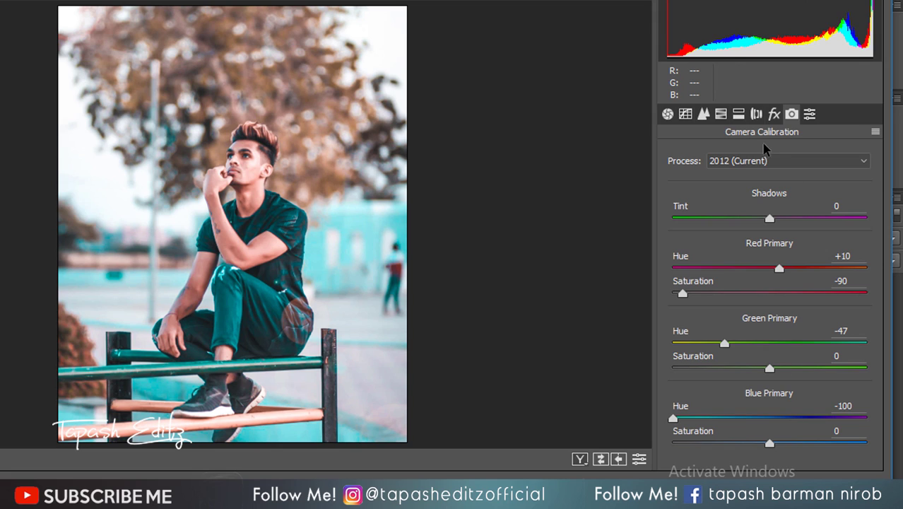
- Set the Dehaze Amount to +29 and the basic Whites to -43, and apply the Camera Raw adjustments
{"action": "left_click", "coordinate": [774, 115]}
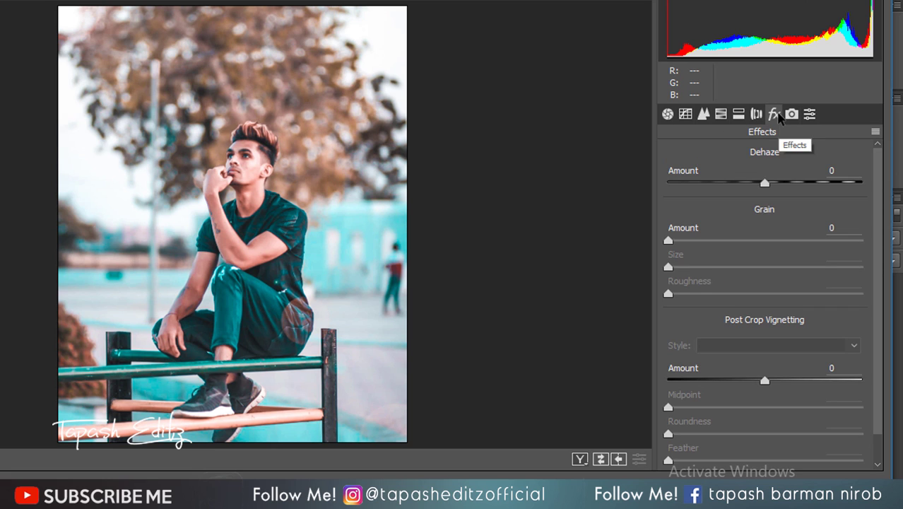
{"action": "left_click_drag", "start_coordinate": [766, 184], "coordinate": [793, 185]}
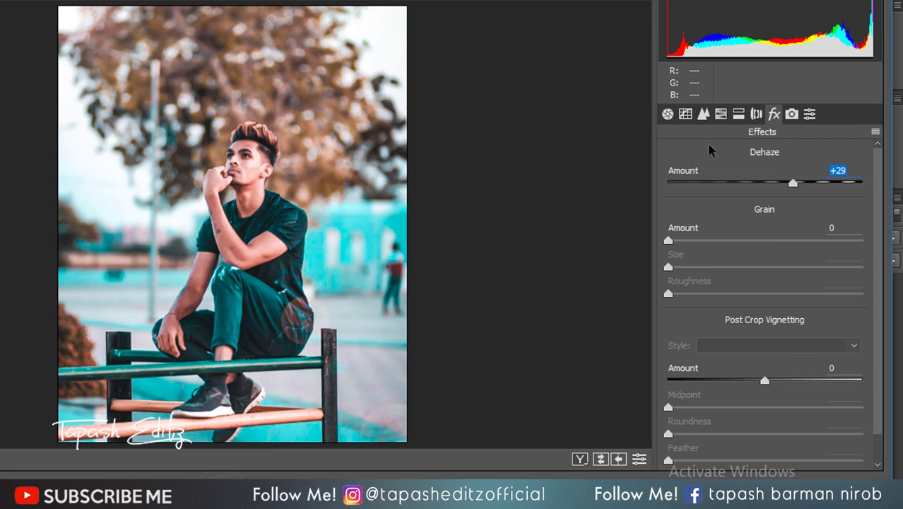
{"action": "left_click", "coordinate": [668, 114]}
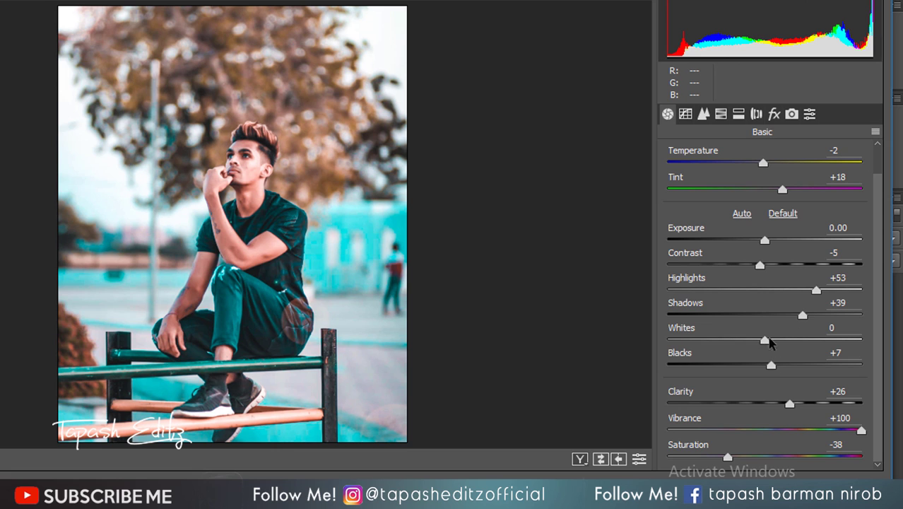
{"action": "left_click_drag", "start_coordinate": [764, 340], "coordinate": [728, 342]}
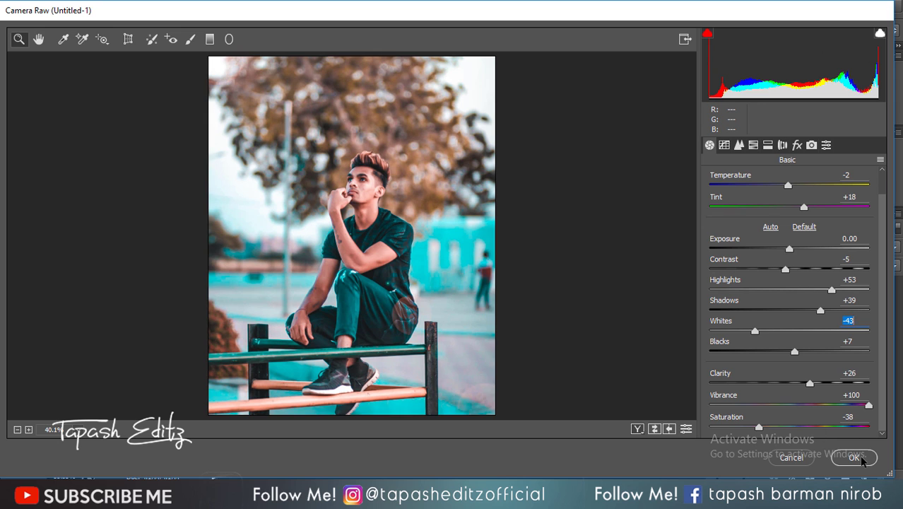
{"action": "left_click", "coordinate": [854, 458]}
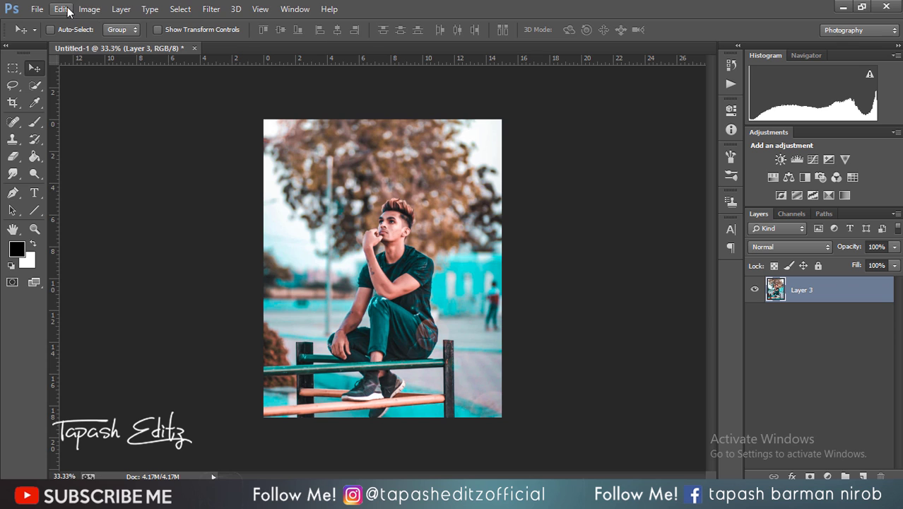
- Undo the Camera Raw filter on Layer 3 and duplicate the layer
{"action": "left_click", "coordinate": [62, 9]}
{"action": "left_click", "coordinate": [106, 30]}
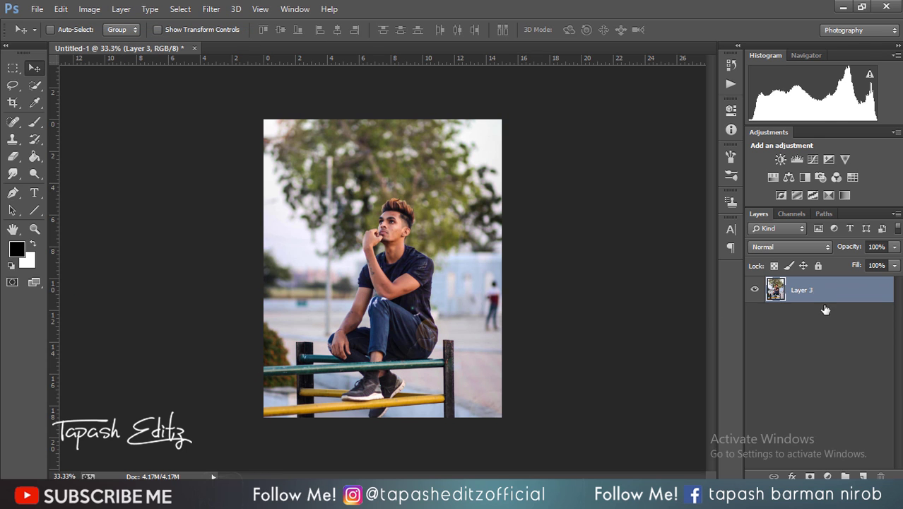
{"action": "left_click_drag", "start_coordinate": [826, 310], "coordinate": [863, 475]}
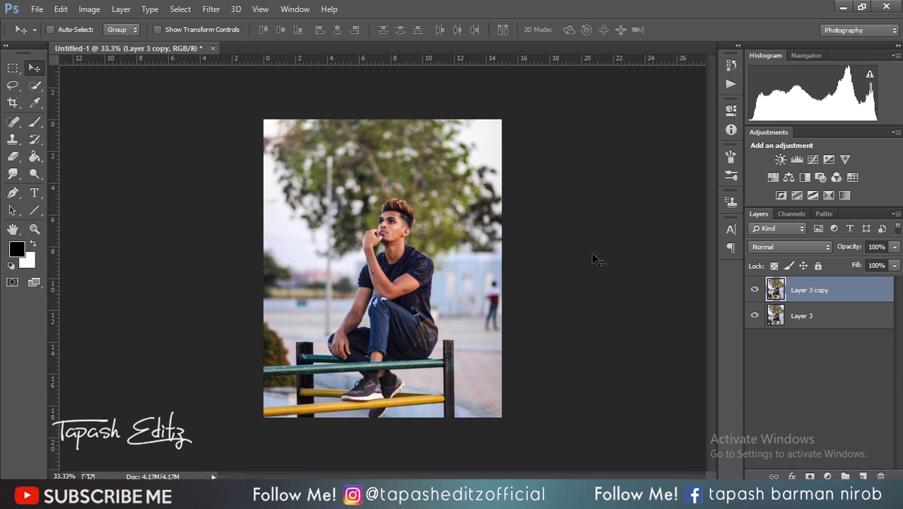
- Reapply the last Camera Raw filter to Layer 3 copy and compare it with the original underneath
{"action": "left_click", "coordinate": [210, 10]}
{"action": "left_click", "coordinate": [268, 24]}
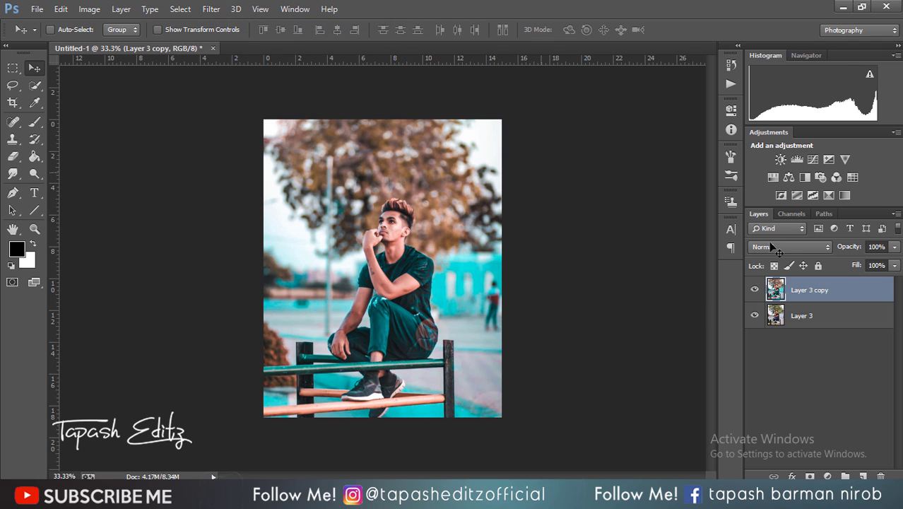
{"action": "left_click", "coordinate": [755, 291]}
{"action": "left_click", "coordinate": [755, 292]}
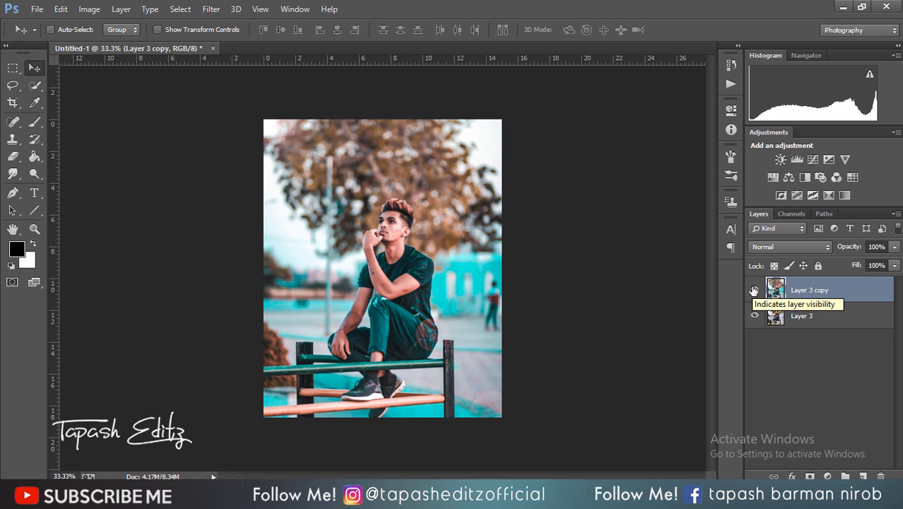
- Add a Color Lookup adjustment layer with the _Orange and Teal ●●●●● 16.cube 3D LUT at 72% opacity
{"action": "left_click", "coordinate": [852, 178]}
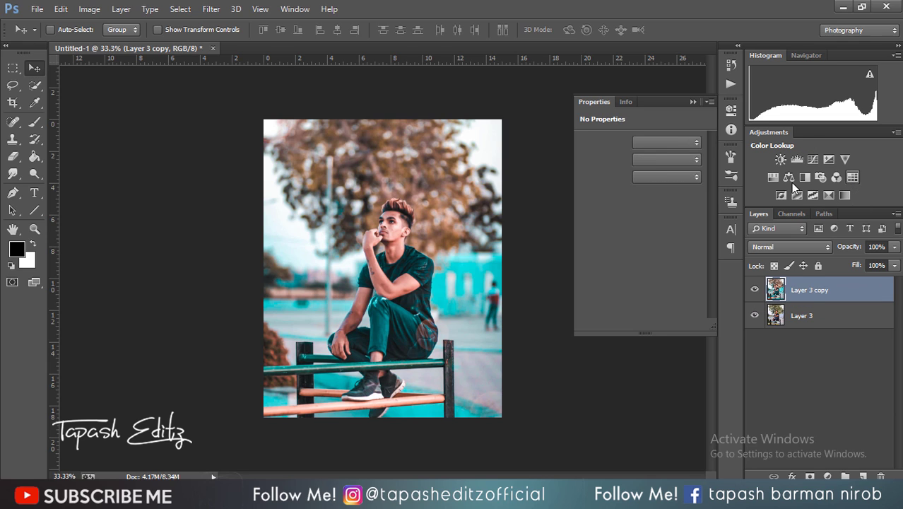
{"action": "left_click", "coordinate": [677, 142]}
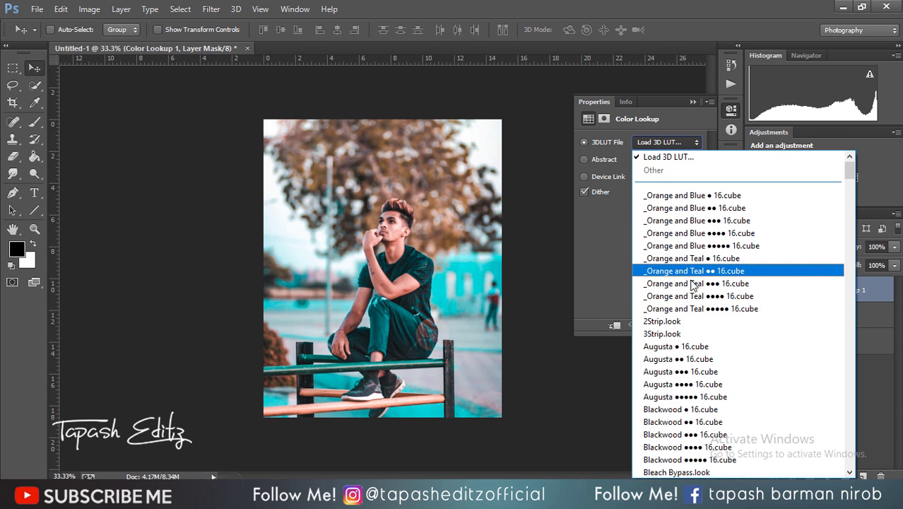
{"action": "left_click", "coordinate": [689, 309]}
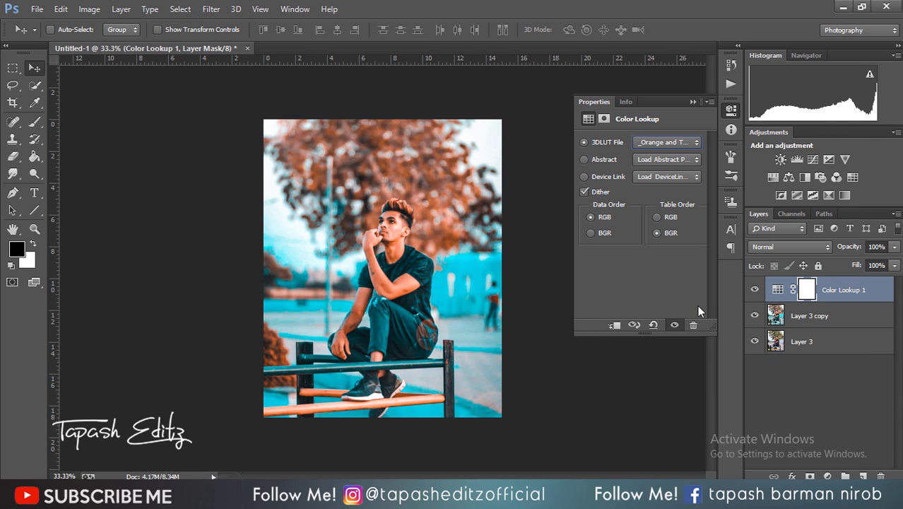
{"action": "left_click", "coordinate": [692, 102]}
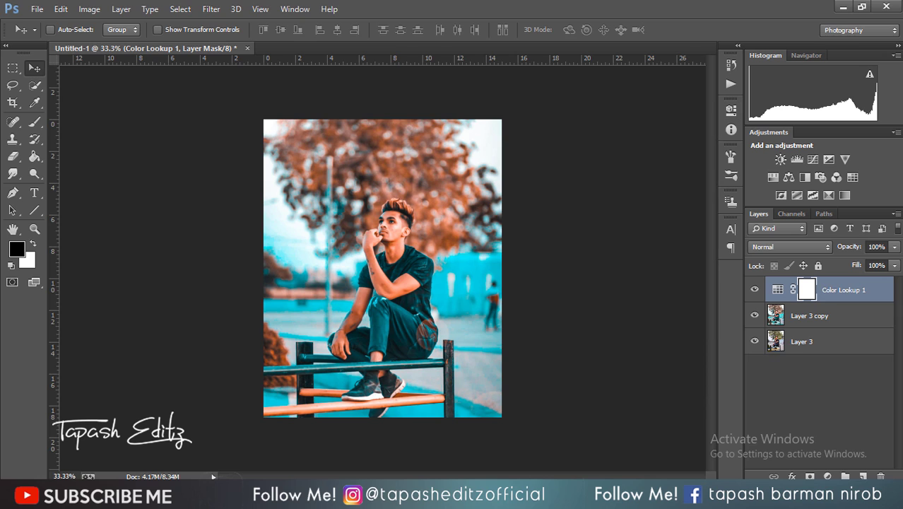
{"action": "left_click", "coordinate": [895, 247]}
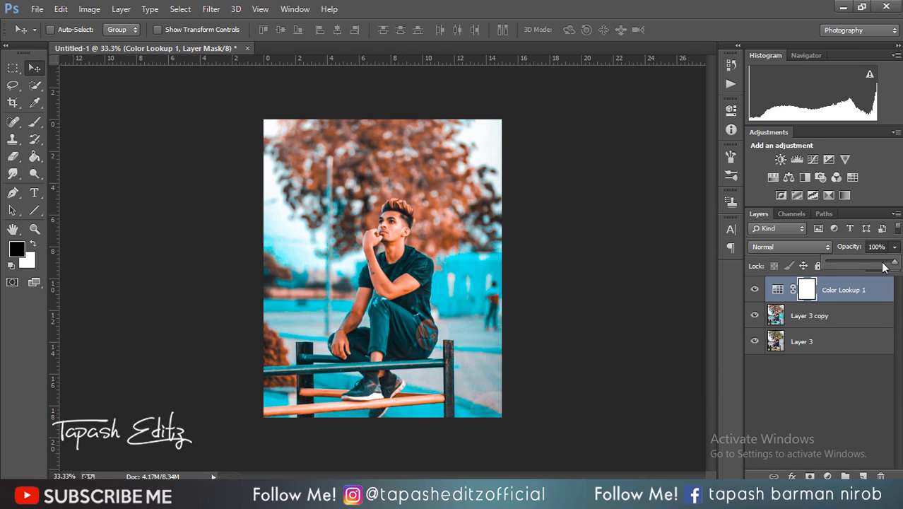
{"action": "left_click_drag", "start_coordinate": [831, 261], "coordinate": [876, 261]}
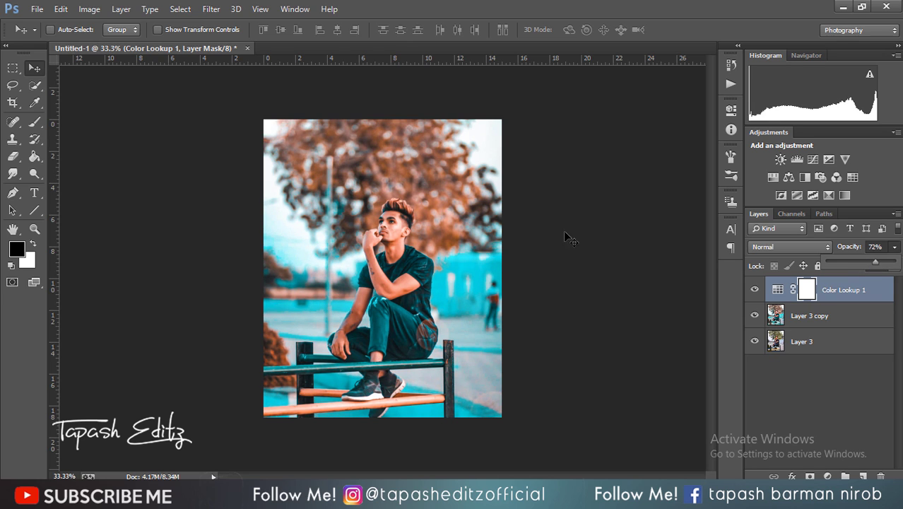
- Paint black over the man on the Color Lookup layer mask and compare the image with and without the adjustment
{"action": "scroll", "coordinate": [497, 226], "scroll_direction": "up", "scroll_amount": 1}
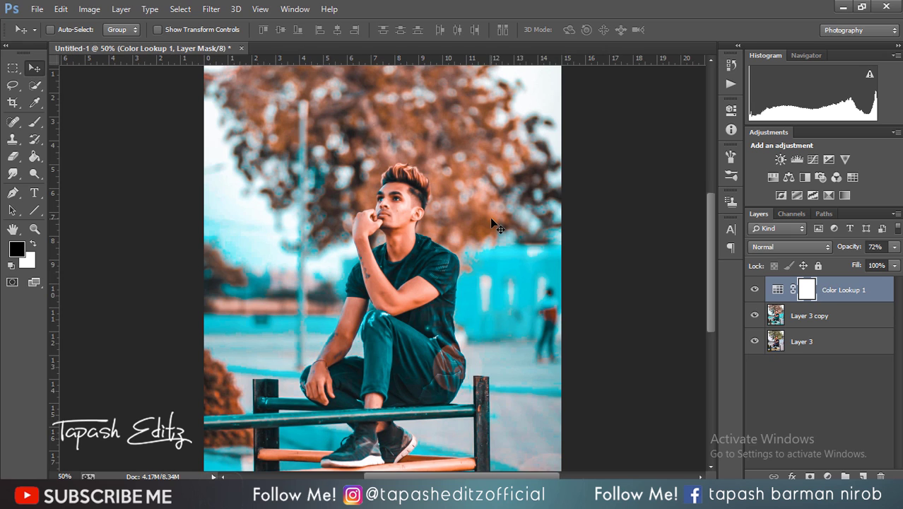
{"action": "left_click", "coordinate": [38, 124]}
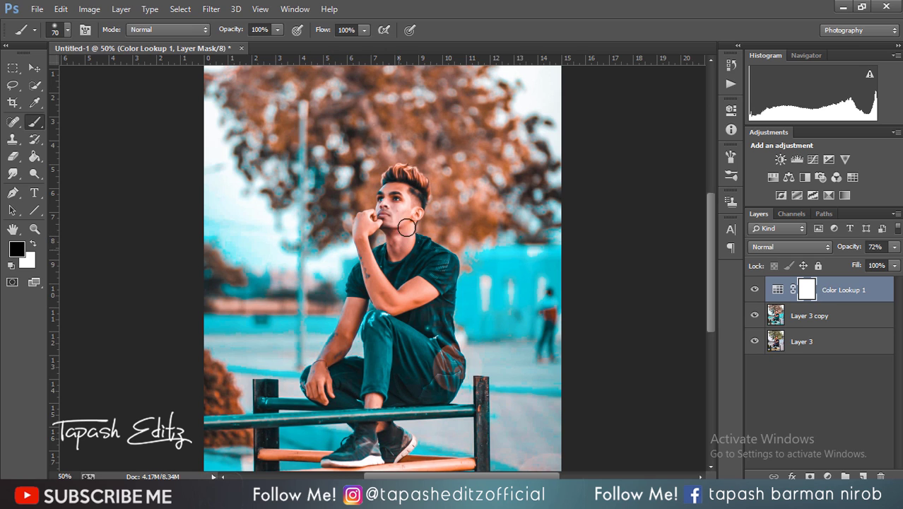
{"action": "mouse_move", "coordinate": [413, 210]}
{"action": "left_mouse_down"}
{"action": "mouse_move", "coordinate": [374, 225]}
{"action": "mouse_move", "coordinate": [362, 225]}
{"action": "mouse_move", "coordinate": [364, 218]}
{"action": "mouse_move", "coordinate": [364, 243]}
{"action": "mouse_move", "coordinate": [379, 299]}
{"action": "mouse_move", "coordinate": [424, 296]}
{"action": "mouse_move", "coordinate": [395, 305]}
{"action": "mouse_move", "coordinate": [414, 289]}
{"action": "mouse_move", "coordinate": [361, 336]}
{"action": "mouse_move", "coordinate": [352, 311]}
{"action": "mouse_move", "coordinate": [318, 371]}
{"action": "mouse_move", "coordinate": [321, 391]}
{"action": "mouse_move", "coordinate": [354, 303]}
{"action": "mouse_move", "coordinate": [416, 287]}
{"action": "mouse_move", "coordinate": [373, 403]}
{"action": "left_mouse_up"}
{"action": "mouse_move", "coordinate": [402, 246]}
{"action": "left_mouse_down"}
{"action": "mouse_move", "coordinate": [388, 189]}
{"action": "mouse_move", "coordinate": [413, 214]}
{"action": "left_mouse_up"}
{"action": "left_click", "coordinate": [755, 289]}
{"action": "left_click", "coordinate": [755, 288]}
- Merge the Color Lookup adjustment down into Layer 3 copy
{"action": "key", "text": "ctrl+minus"}
{"action": "key", "text": "ctrl+minus"}
{"action": "key", "text": "ctrl+plus"}
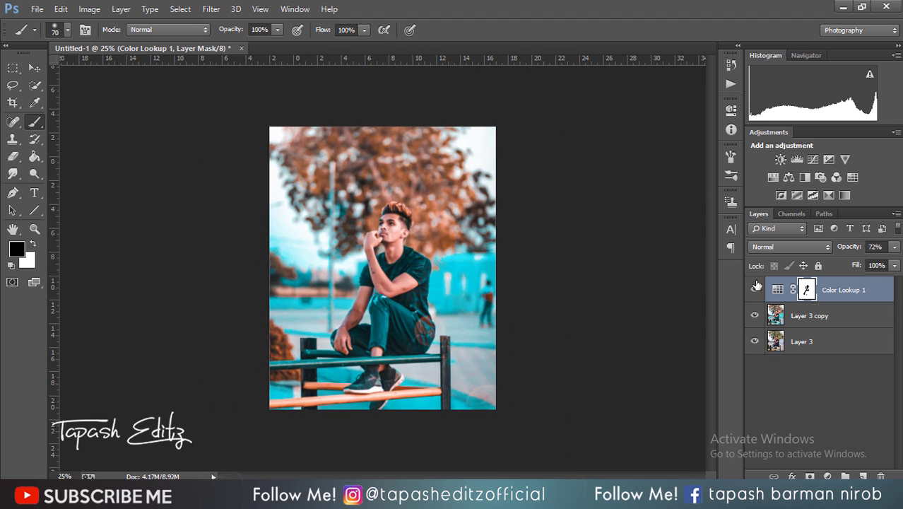
{"action": "key", "text": "ctrl+plus"}
{"action": "key", "text": "ctrl+minus"}
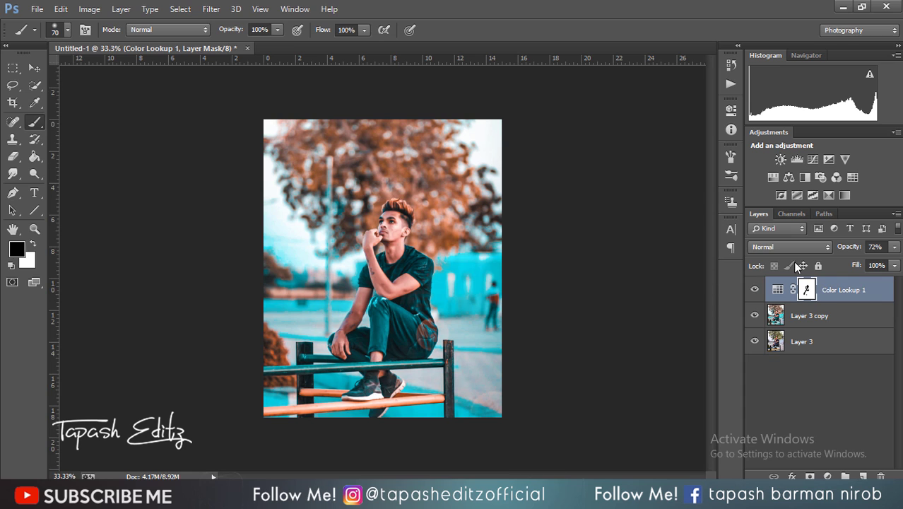
{"action": "right_click", "coordinate": [864, 290]}
{"action": "left_click", "coordinate": [622, 379]}
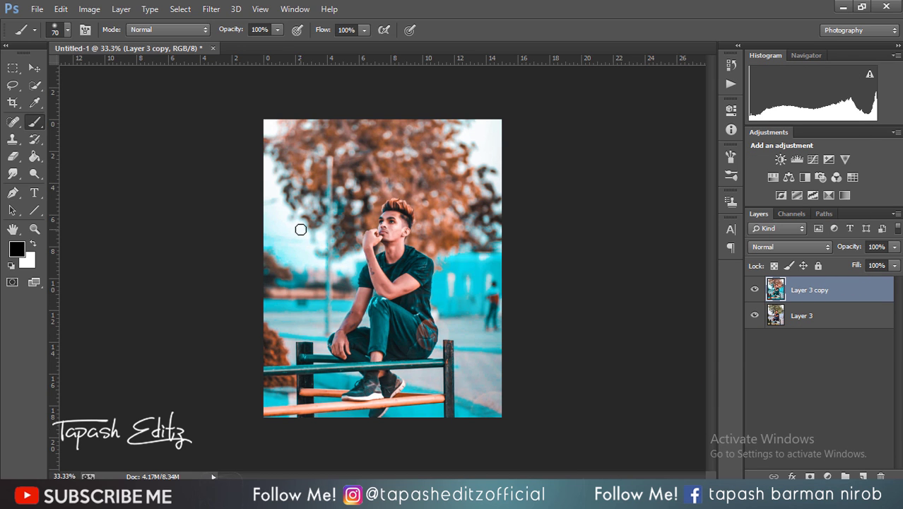
- Set up the Dodge tool at 13% exposure with a 25 px brush for the upper body, and hide Layer 3
{"action": "key", "text": "ctrl+plus"}
{"action": "key", "text": "ctrl+plus"}
{"action": "key", "text": "ctrl+plus"}
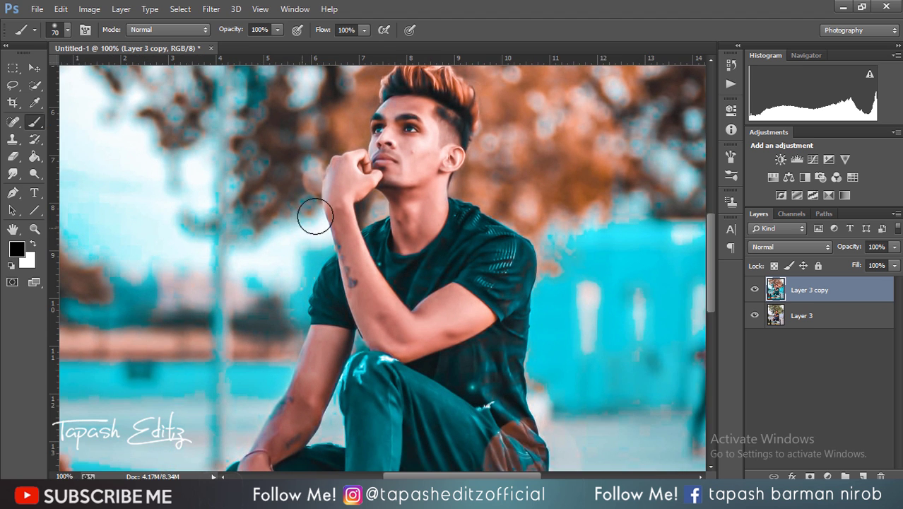
{"action": "scroll", "coordinate": [315, 216], "scroll_direction": "up", "scroll_amount": 2}
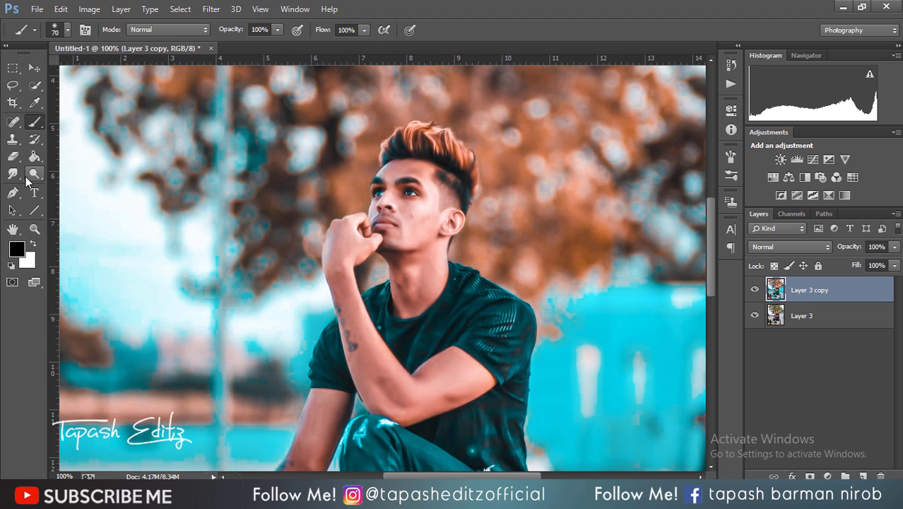
{"action": "left_click_drag", "start_coordinate": [33, 174], "coordinate": [67, 177]}
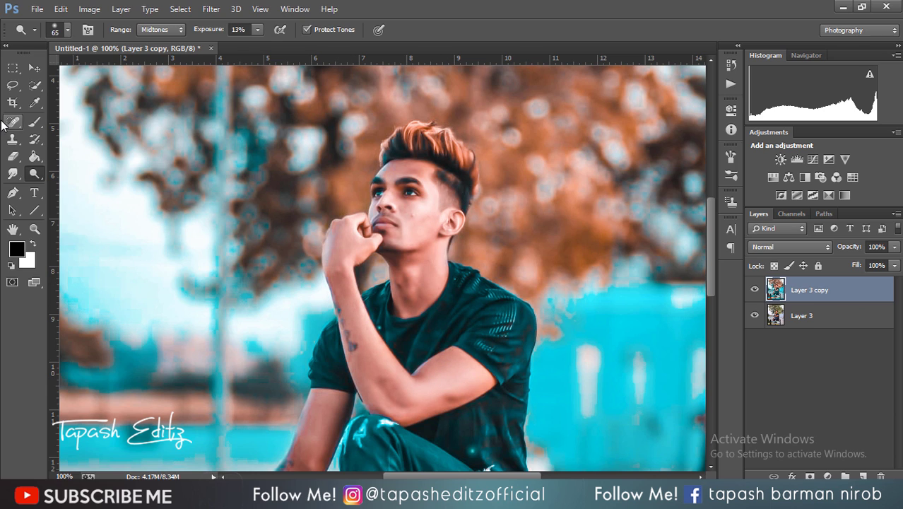
{"action": "key", "text": "bracketleft"}
{"action": "key", "text": "bracketleft"}
{"action": "key", "text": "bracketleft"}
{"action": "key", "text": "bracketleft"}
{"action": "left_click", "coordinate": [755, 316]}
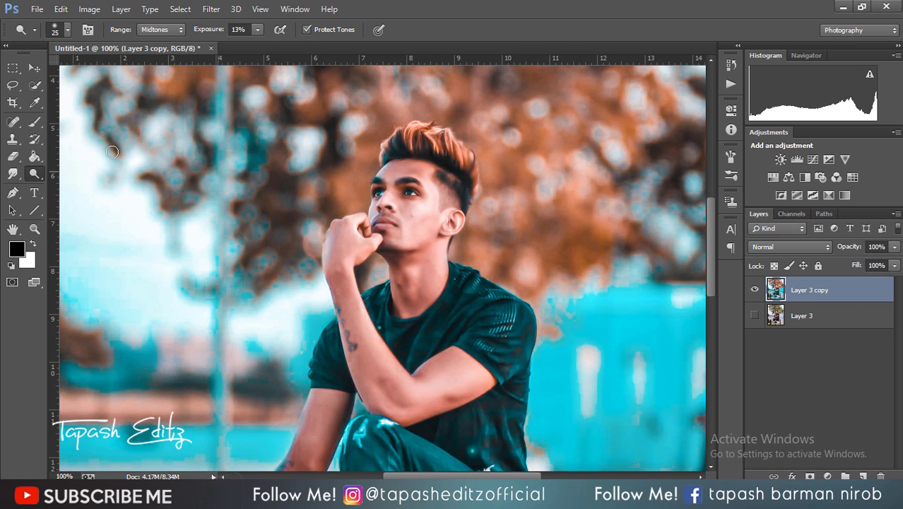
{"action": "left_click", "coordinate": [13, 121]}
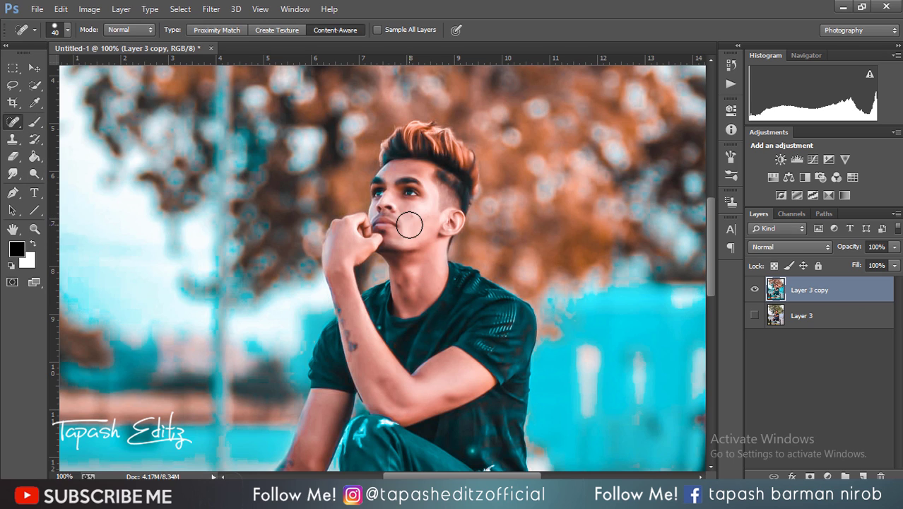
{"action": "key", "text": "bracketleft"}
{"action": "key", "text": "bracketleft"}
{"action": "key", "text": "bracketleft"}
{"action": "key", "text": "bracketleft"}
{"action": "key", "text": "bracketleft"}
{"action": "key", "text": "bracketleft"}
{"action": "left_click", "coordinate": [13, 173]}
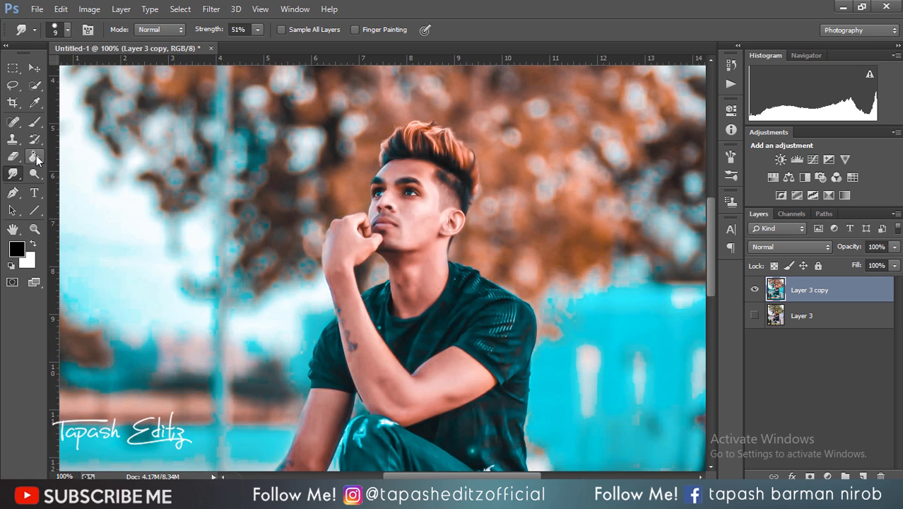
{"action": "left_click", "coordinate": [33, 173]}
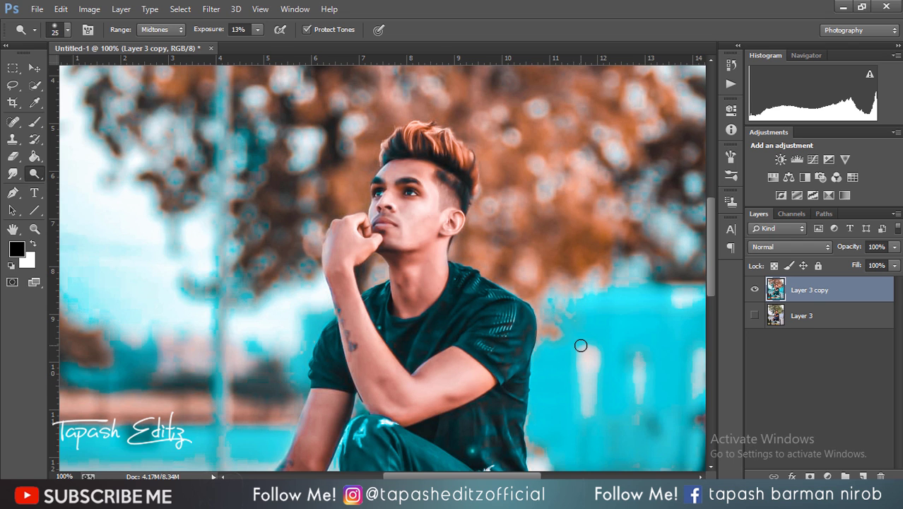
- Show Layer 3 again and compare the graded portrait with the original by toggling the visibility of Layer 3 copy, leaving both layers shown
{"action": "scroll", "coordinate": [580, 345], "scroll_direction": "down", "scroll_amount": 3}
{"action": "scroll", "coordinate": [580, 345], "scroll_direction": "up", "scroll_amount": 1}
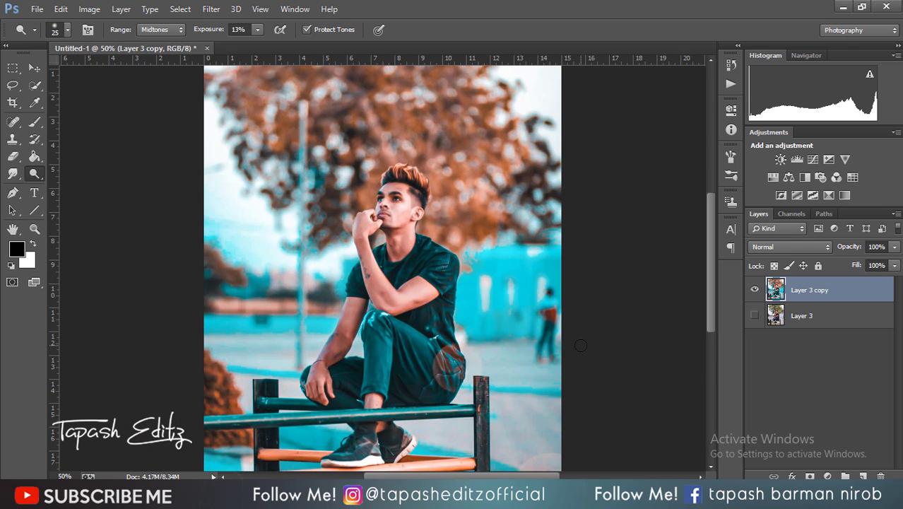
{"action": "scroll", "coordinate": [580, 345], "scroll_direction": "down", "scroll_amount": 1}
{"action": "left_click", "coordinate": [755, 316]}
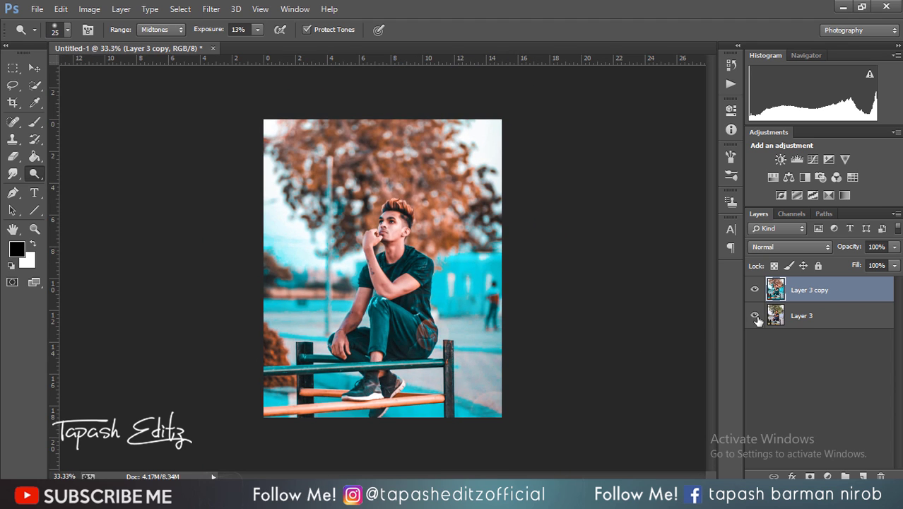
{"action": "left_click", "coordinate": [755, 291]}
{"action": "left_click", "coordinate": [756, 291]}
{"action": "left_click", "coordinate": [756, 291]}
{"action": "left_click", "coordinate": [756, 291]}
{"action": "left_click", "coordinate": [755, 291]}
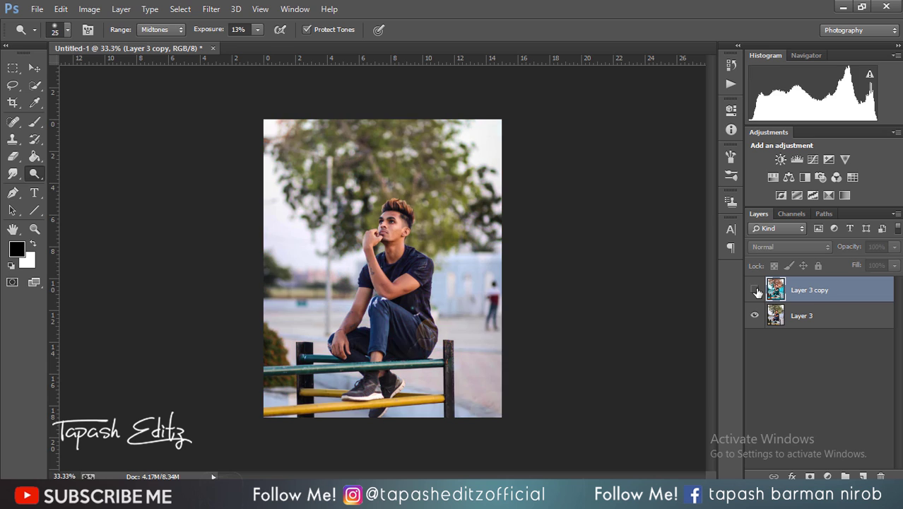
{"action": "left_click", "coordinate": [756, 291]}
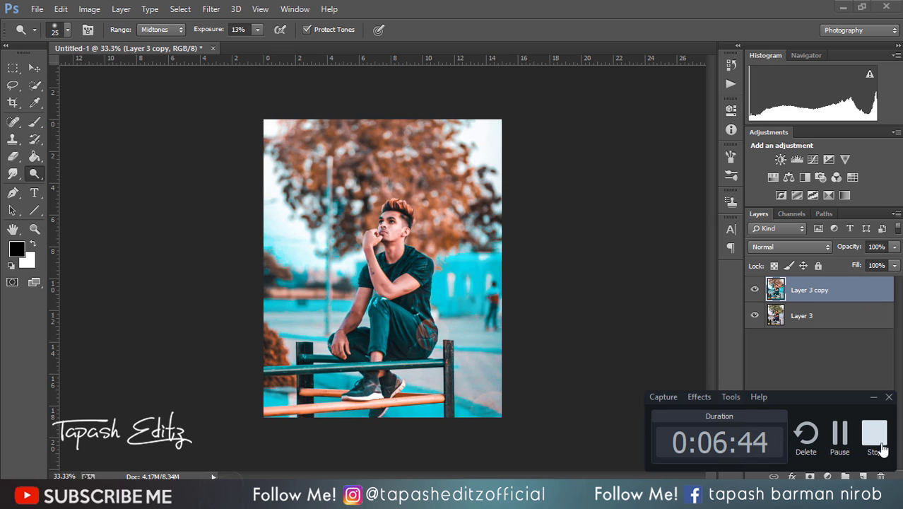
{"action": "left_click", "coordinate": [874, 435]}
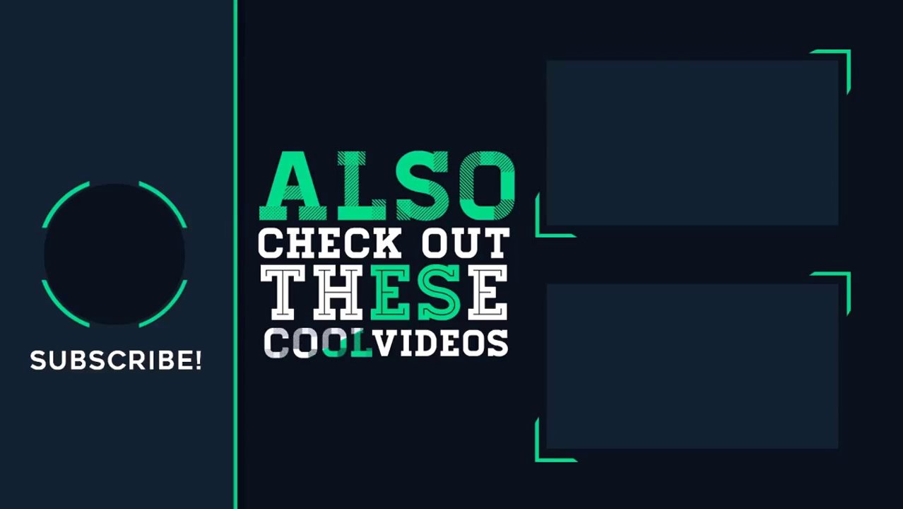